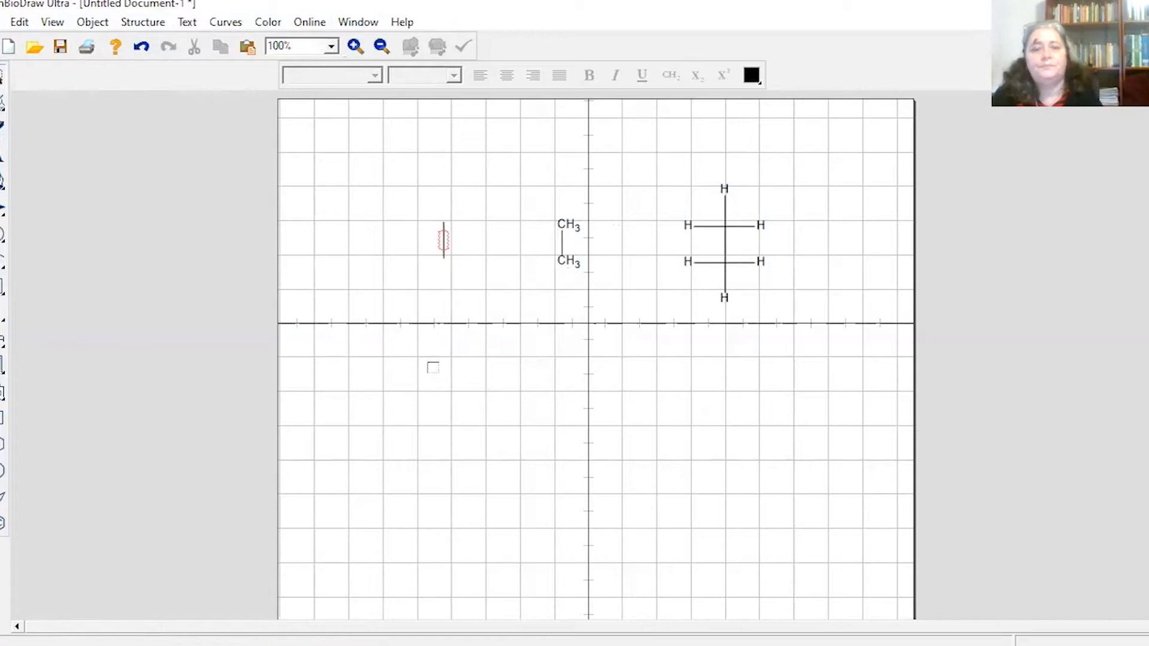
Select the unlabelled single-bond skeletal structure and convert the structure to its chemical name.
click(11, 106)
key(ctrl+a)
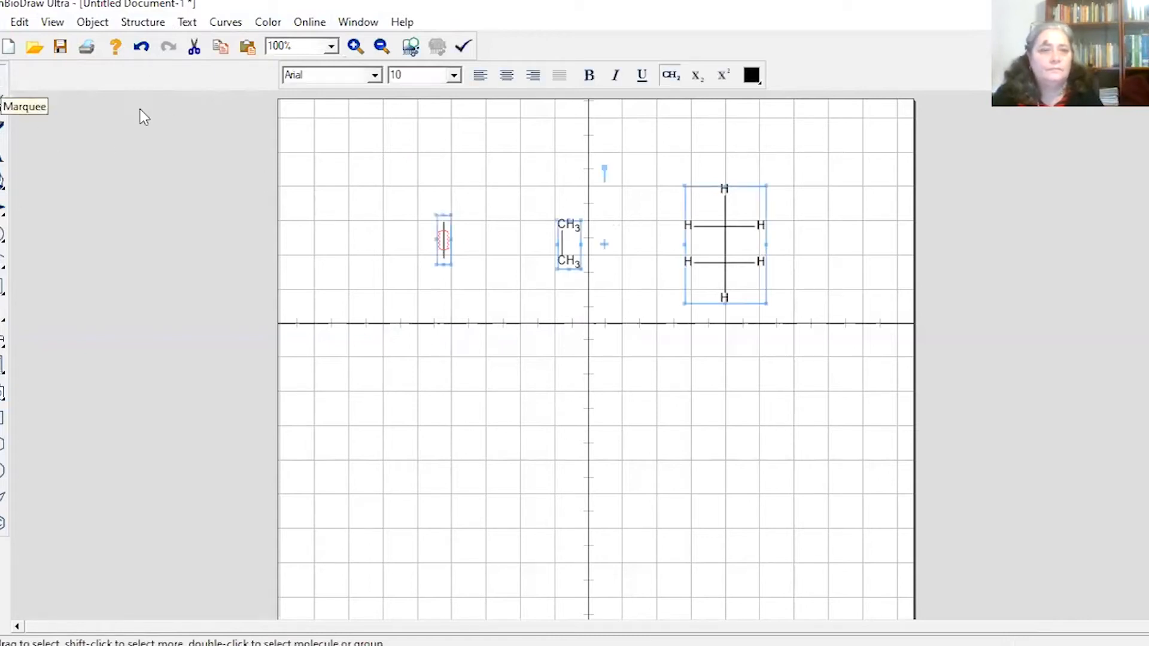
click(393, 231)
drag(398, 195, 495, 272)
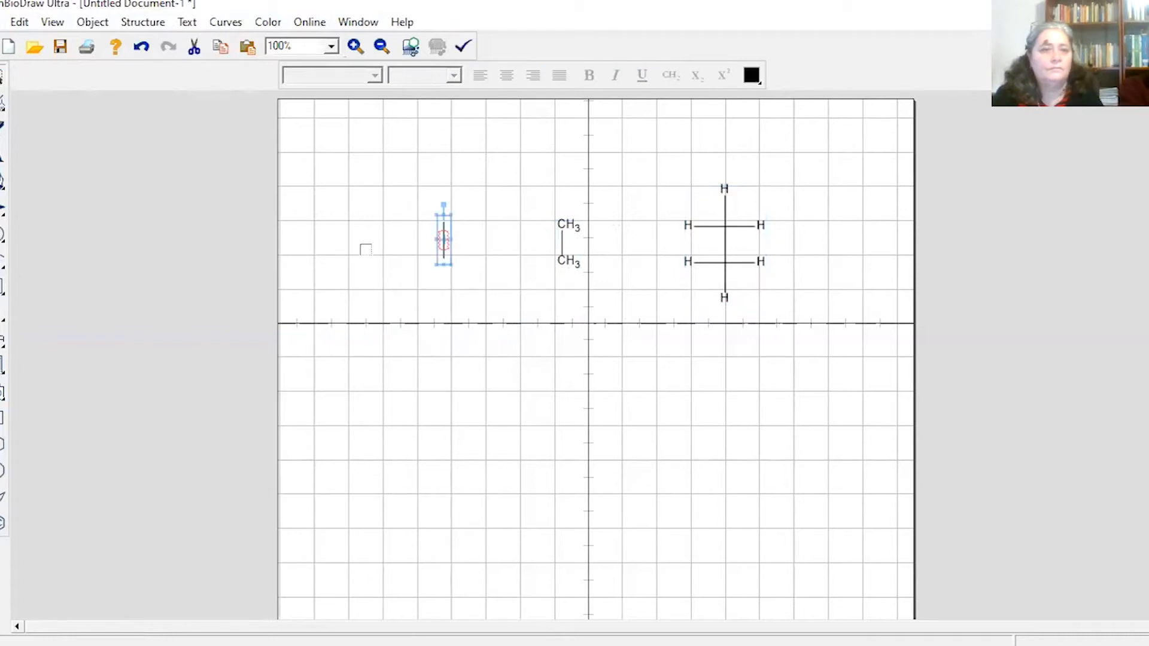
click(152, 26)
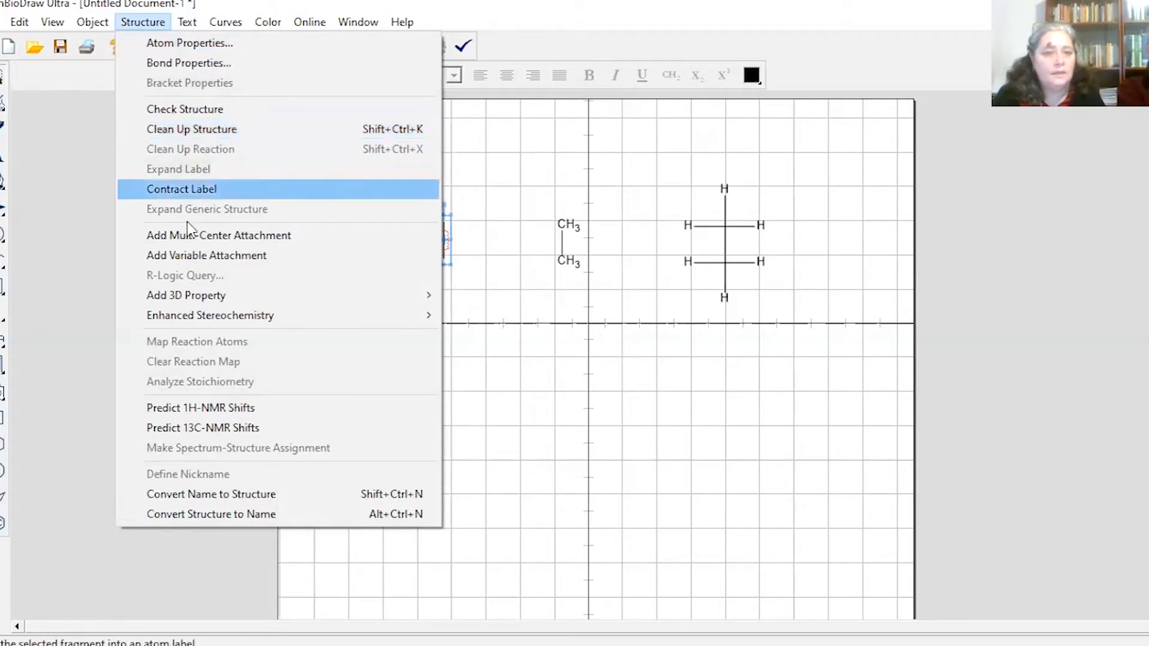
click(199, 515)
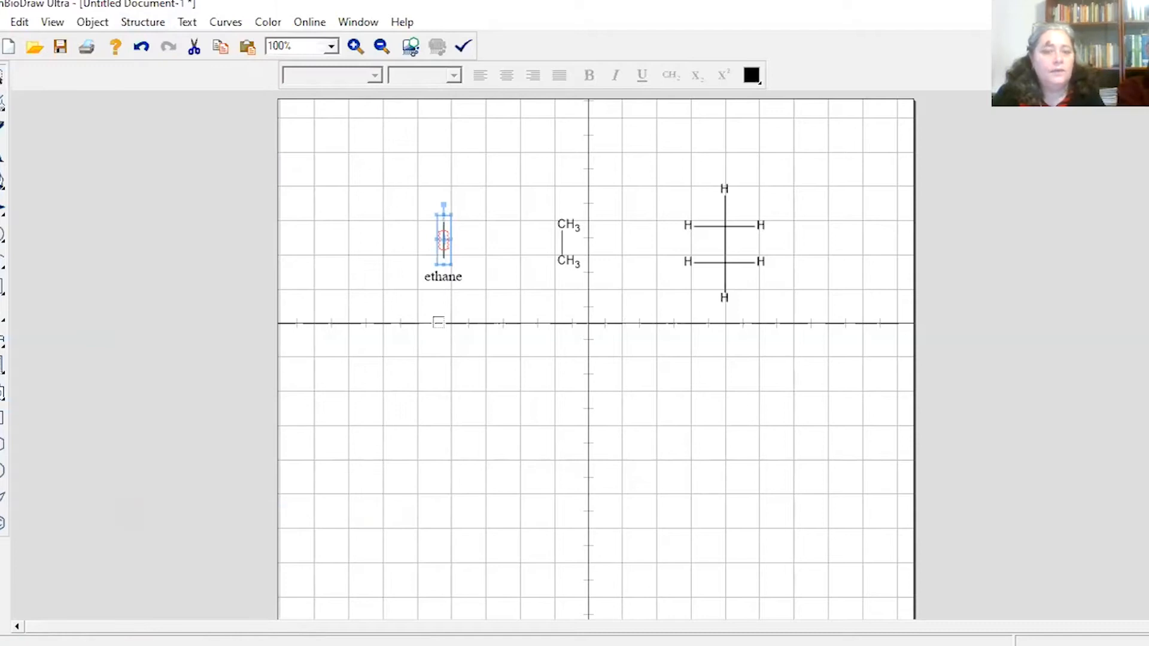
Select the CH3–CH3 condensed structure and convert it to its chemical name.
drag(545, 199, 604, 293)
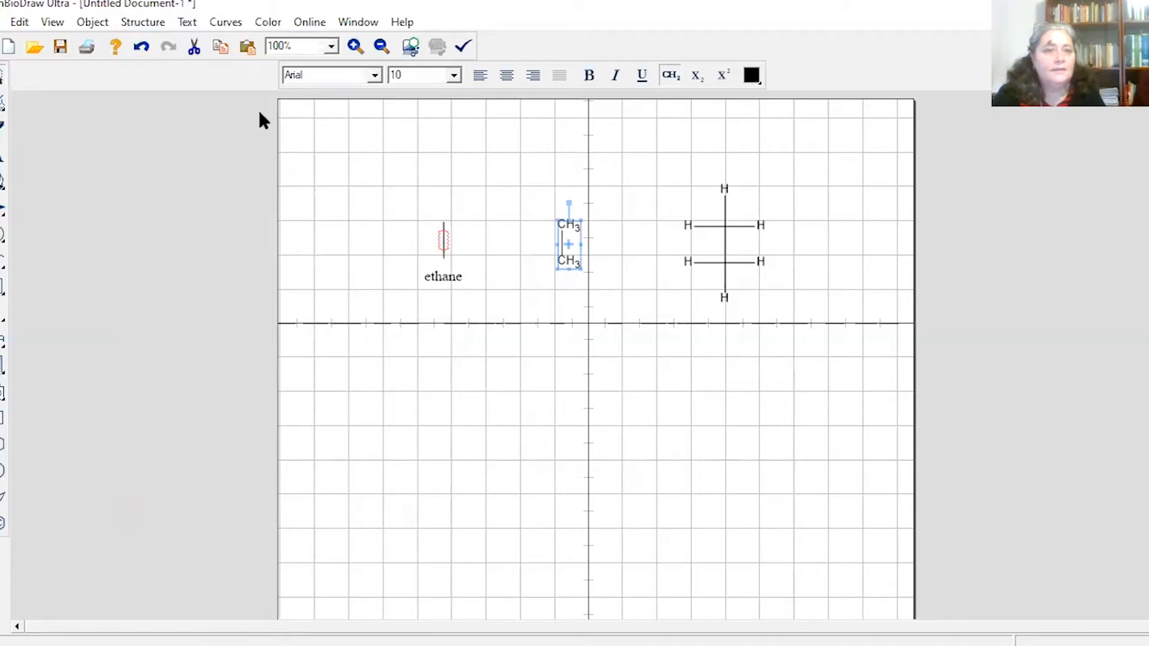
click(142, 22)
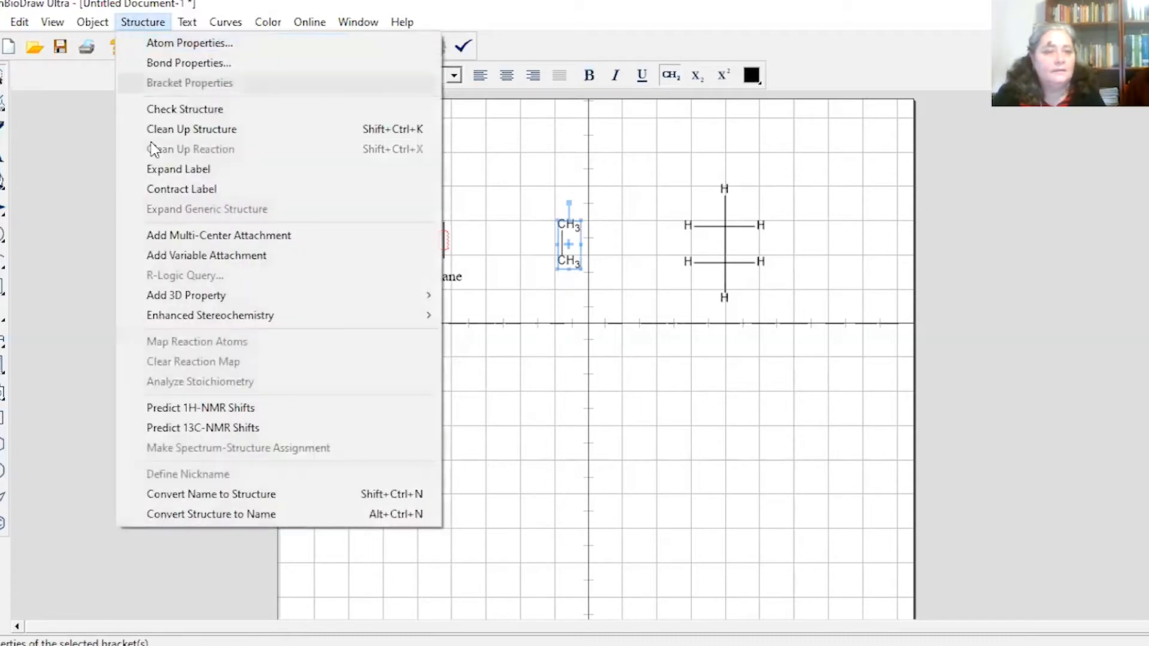
click(174, 516)
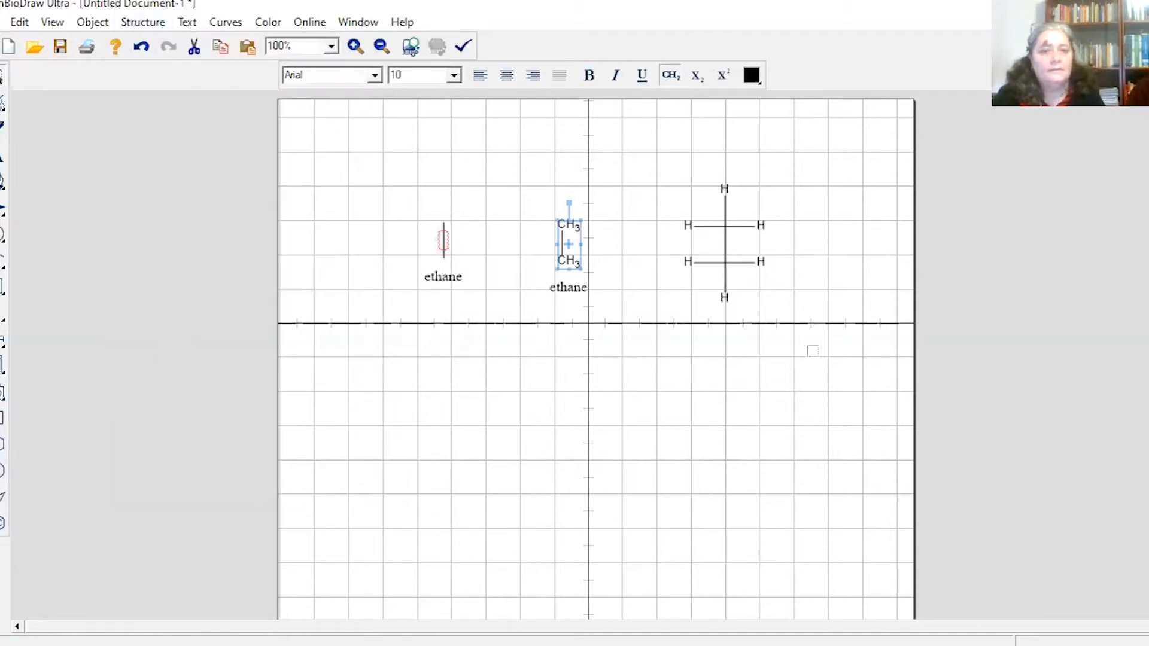
Select the expanded structure with all hydrogens drawn and convert it to its chemical name.
drag(665, 160, 792, 327)
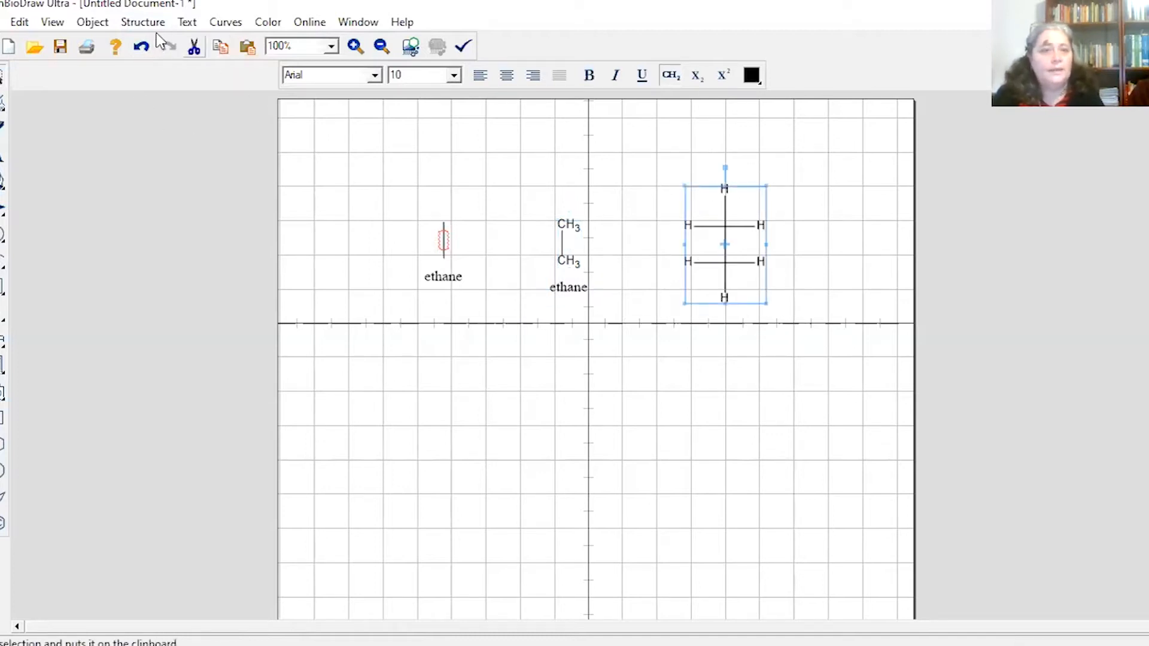
click(142, 21)
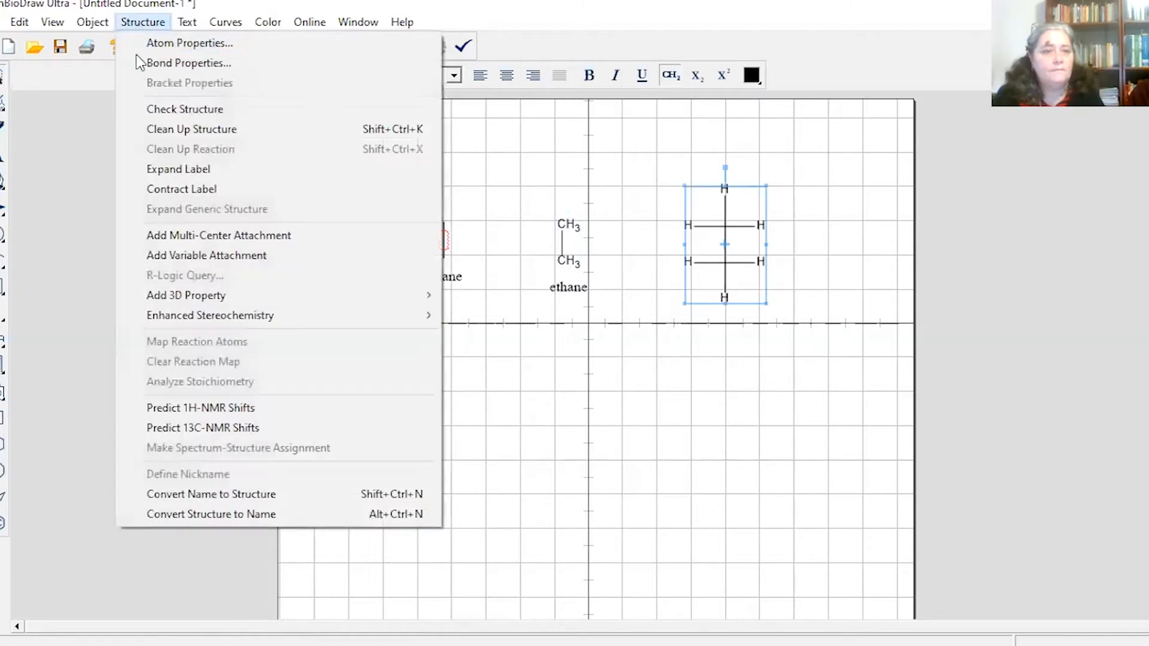
click(179, 514)
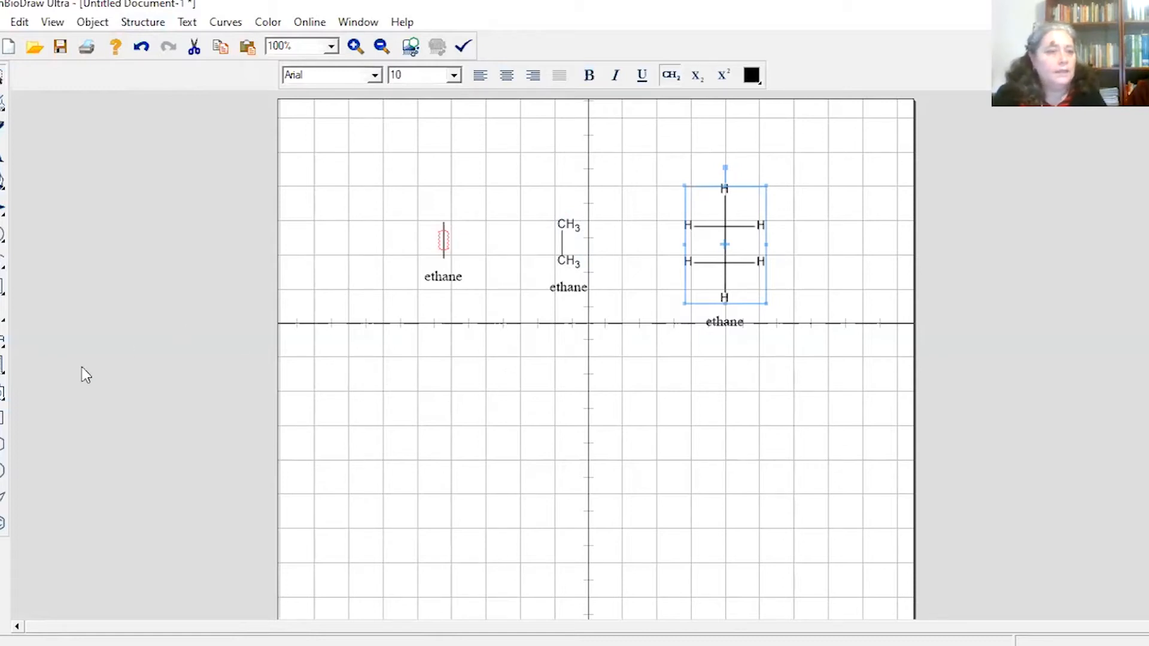
Draw a benzene ring below the ethane structures and attach a chain of 5 atoms to its upper-right carbon.
click(2, 525)
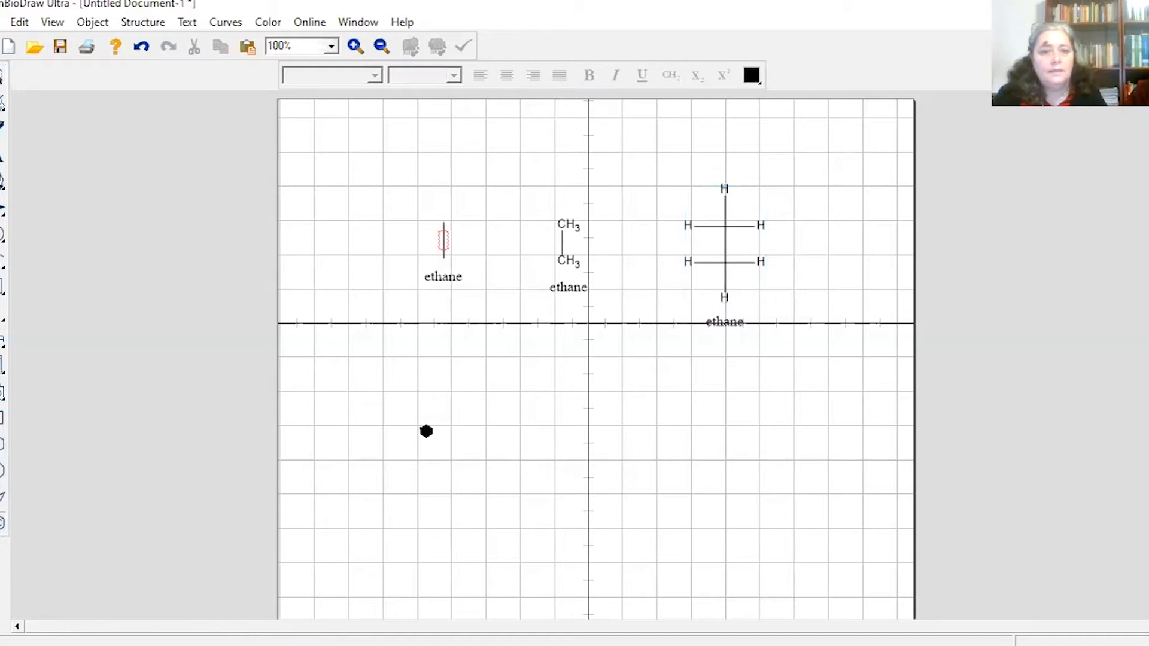
click(426, 432)
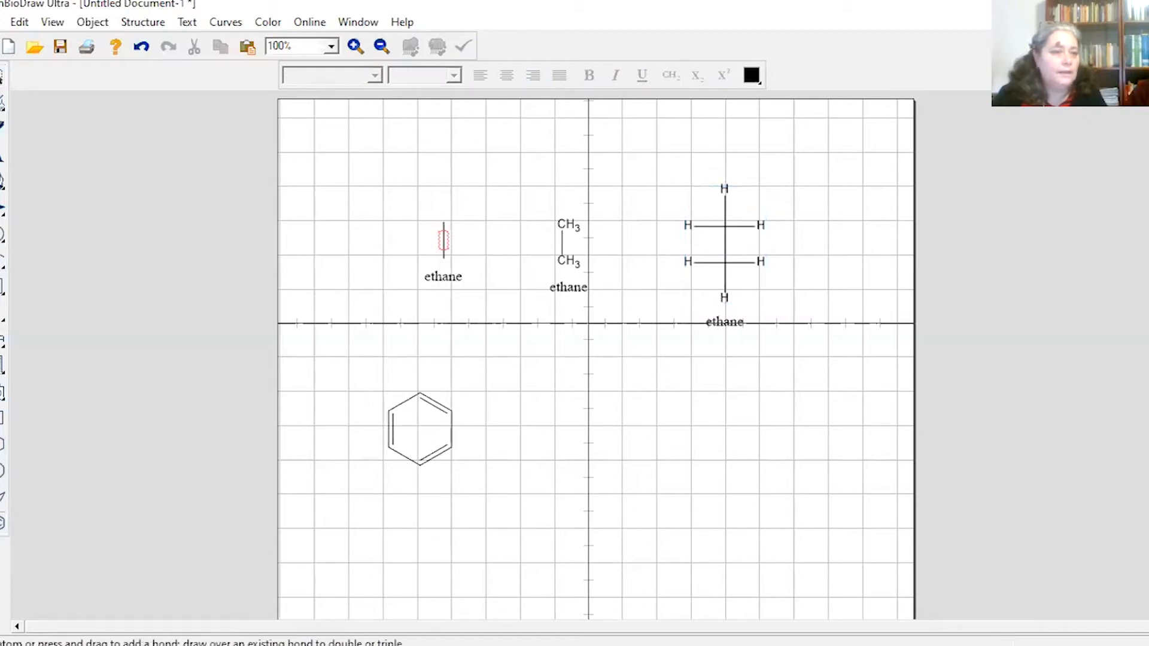
click(0, 392)
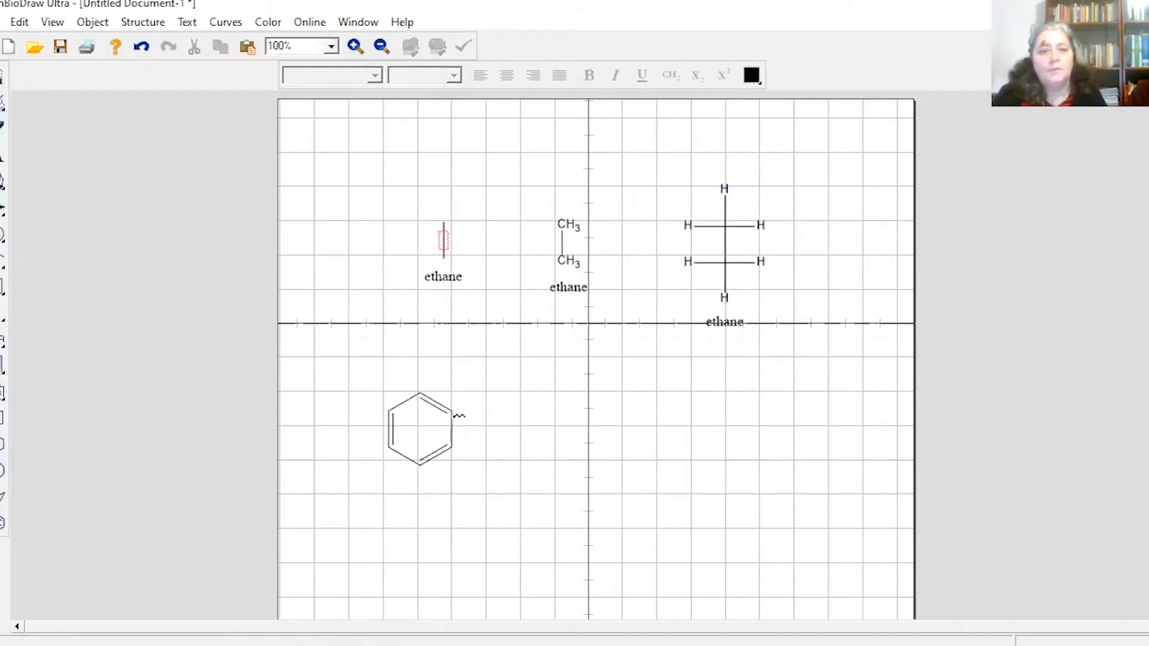
click(470, 414)
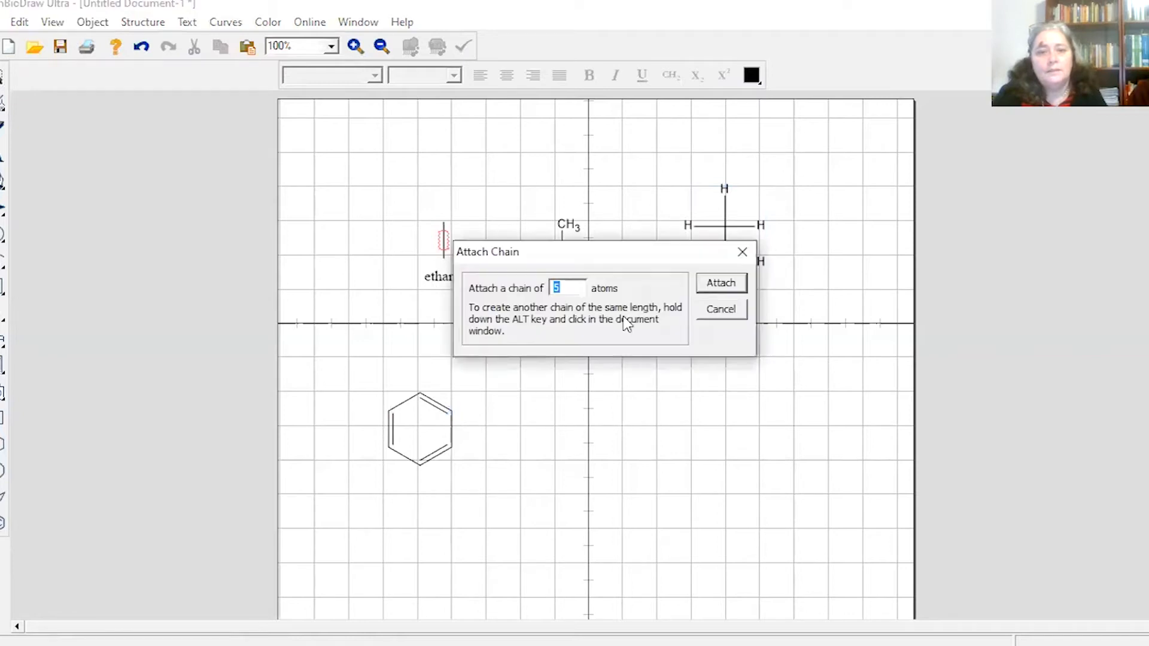
click(722, 285)
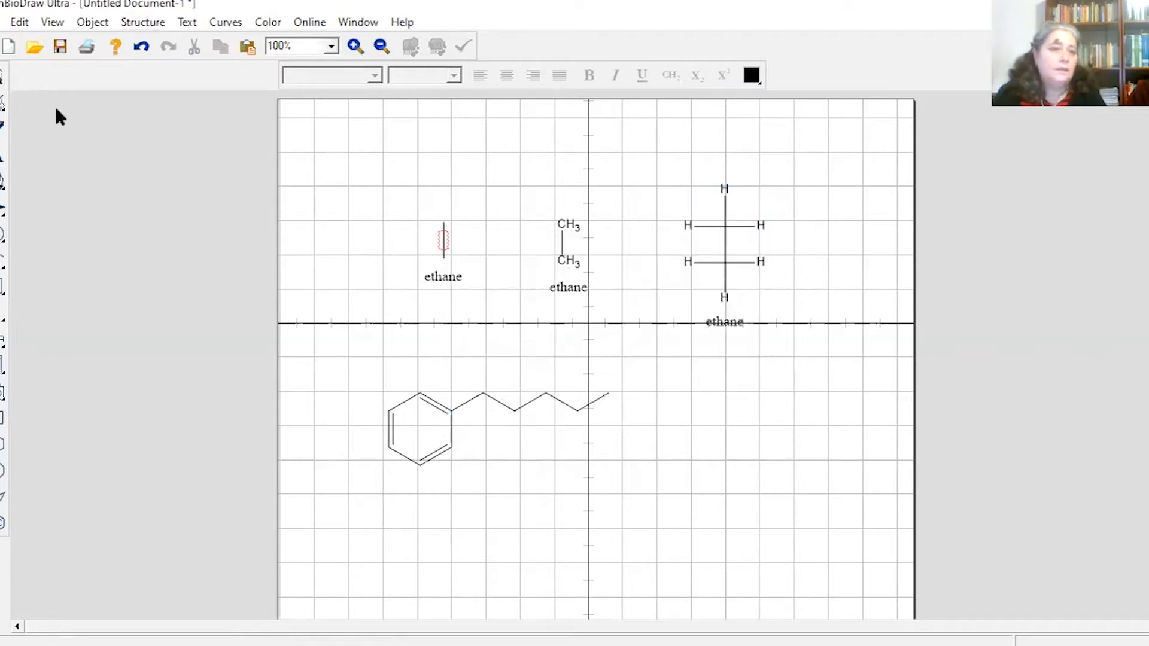
Convert the benzene ring with its attached carbon chain to its chemical name.
click(3, 78)
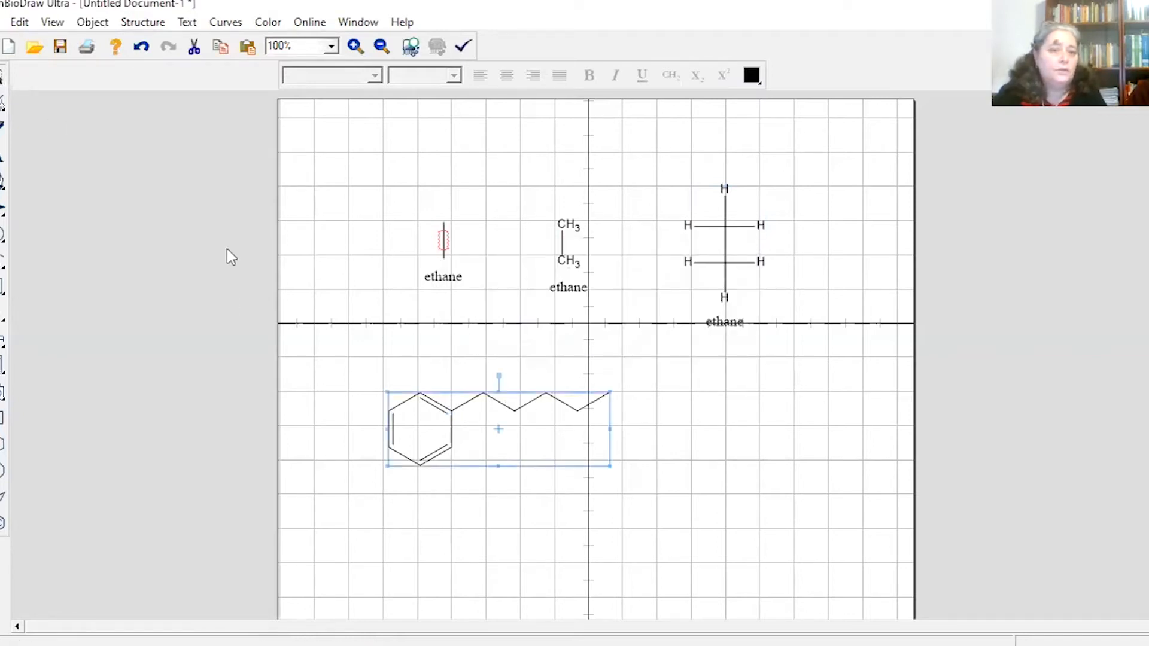
click(153, 22)
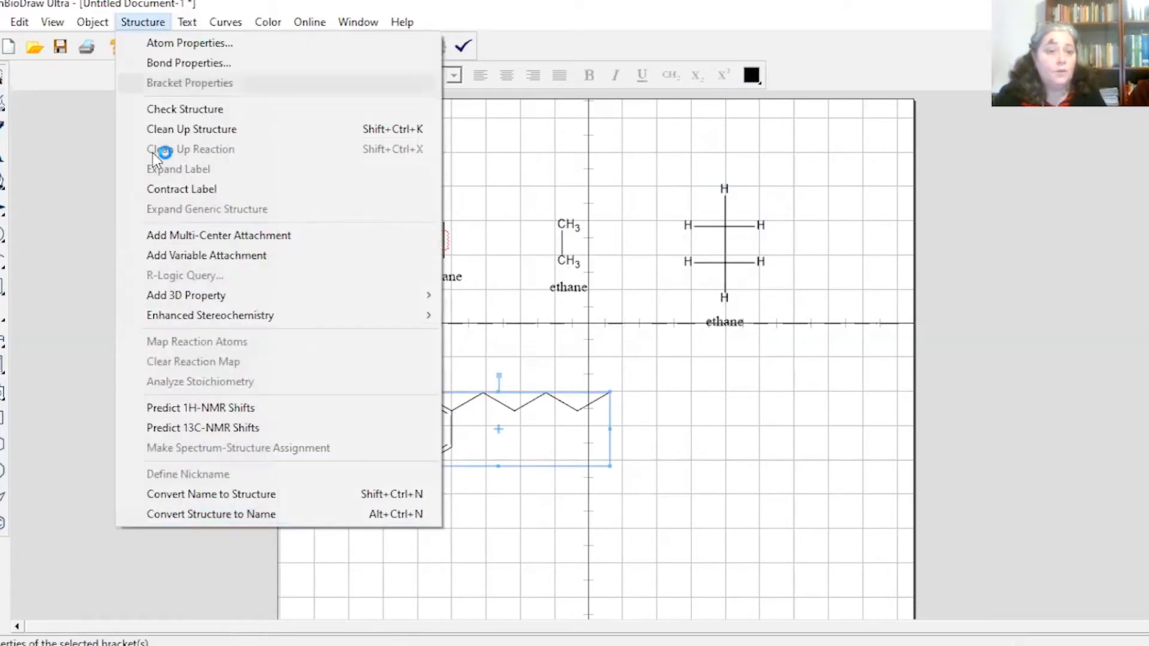
click(199, 523)
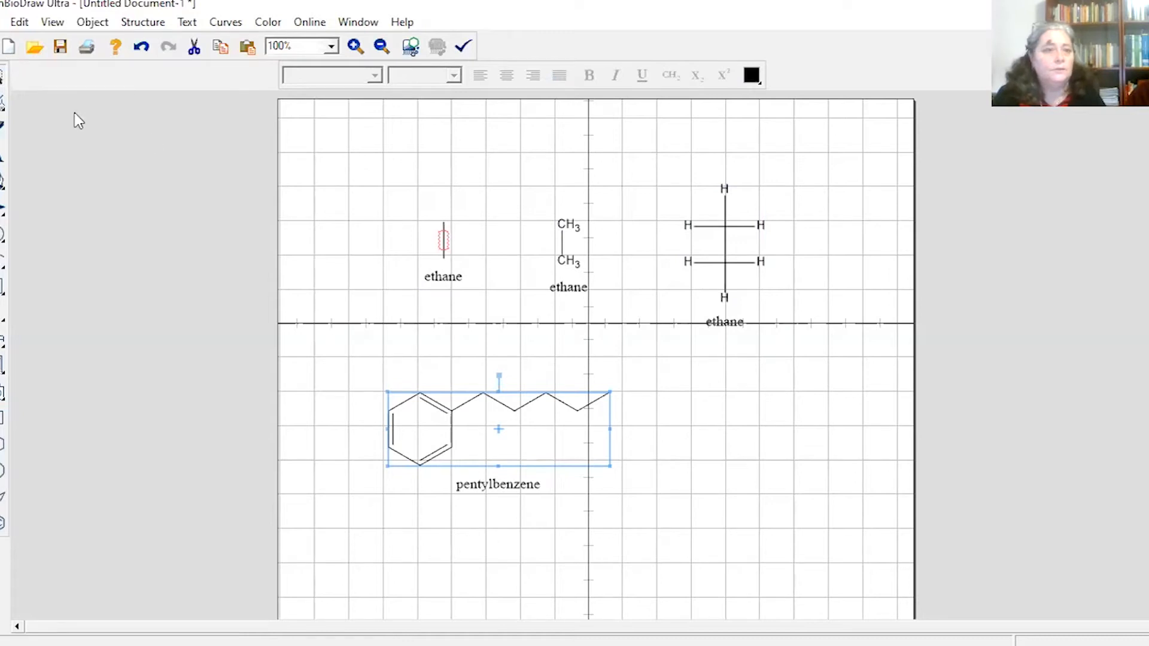
Copy the three ethane structures and paste them as 3D models into the empty ChemBio3D document.
drag(395, 181, 805, 348)
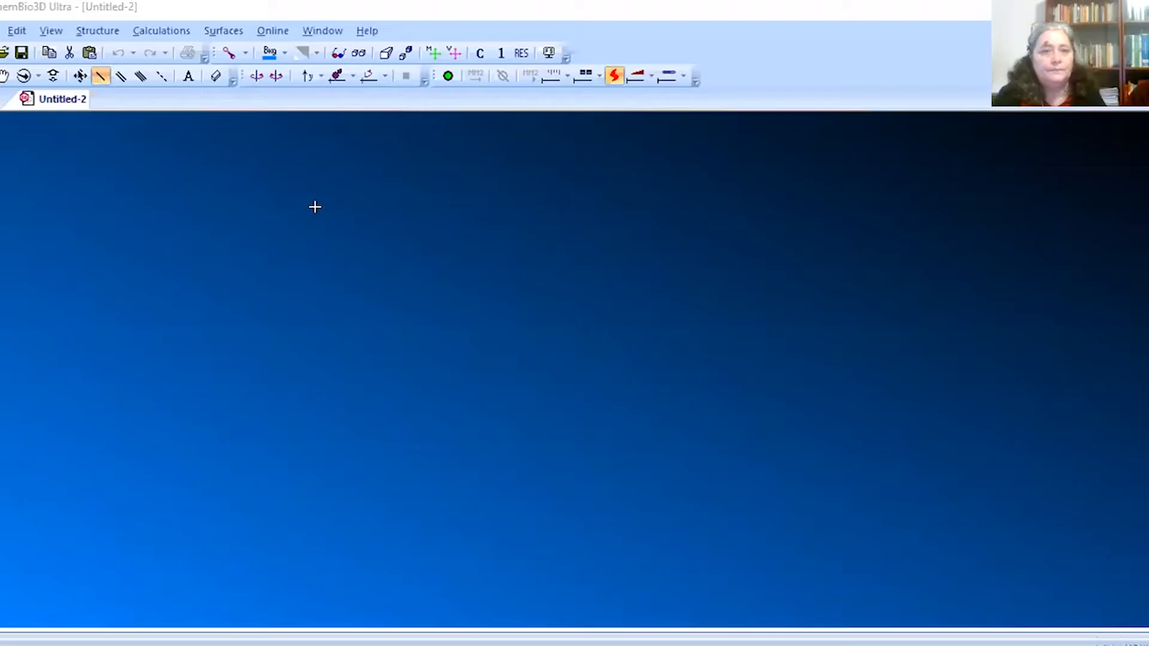
right_click(341, 233)
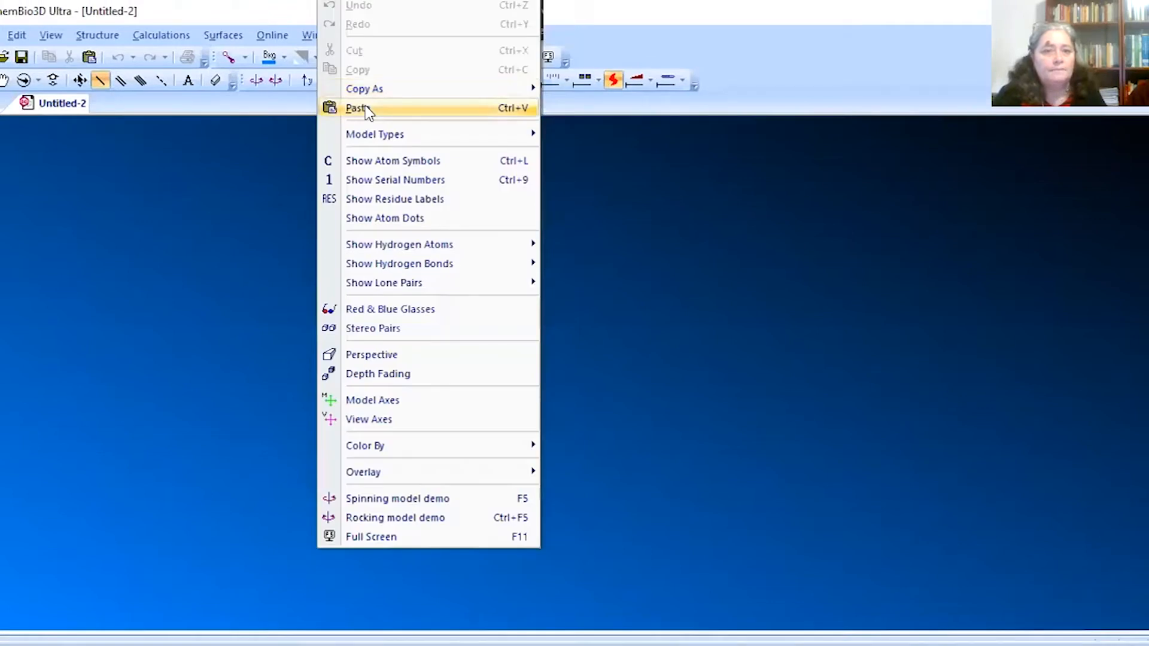
click(367, 110)
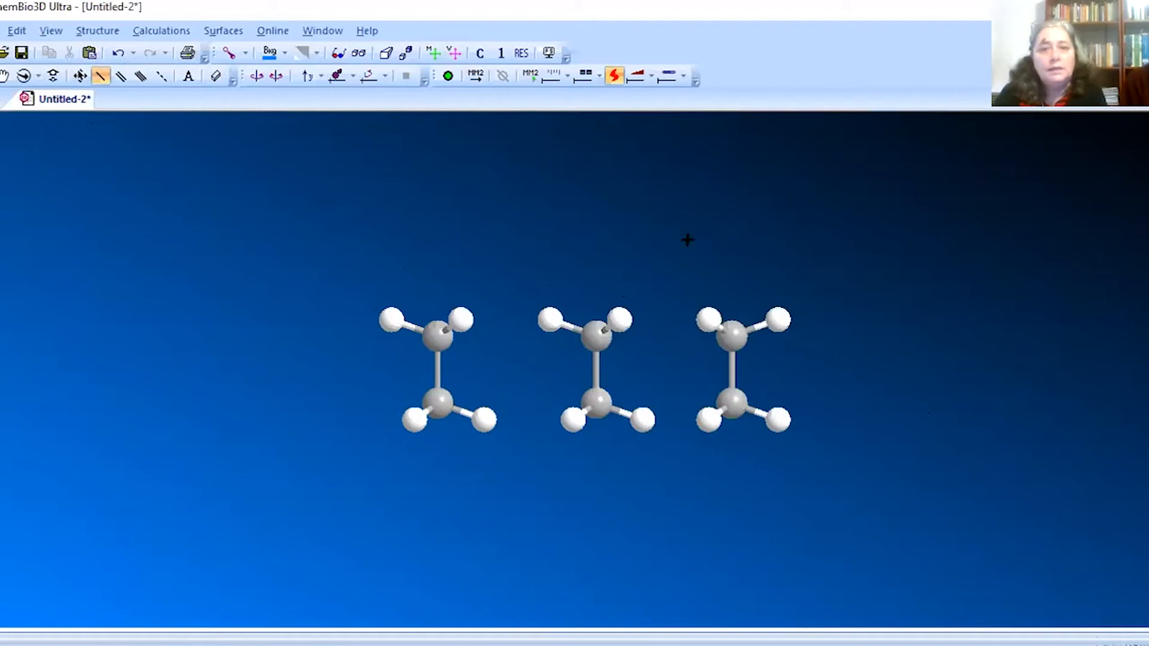
Rotate the three ethane models about several axes to view them end-on along the carbon–carbon bonds.
click(25, 76)
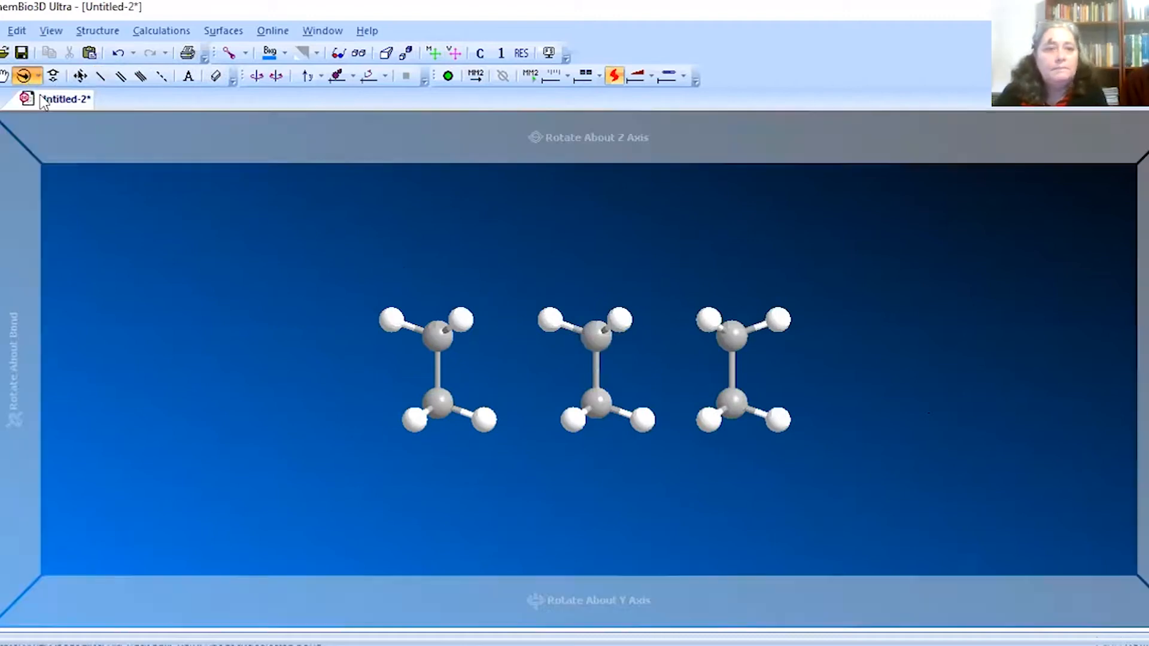
mouse_move(495, 111)
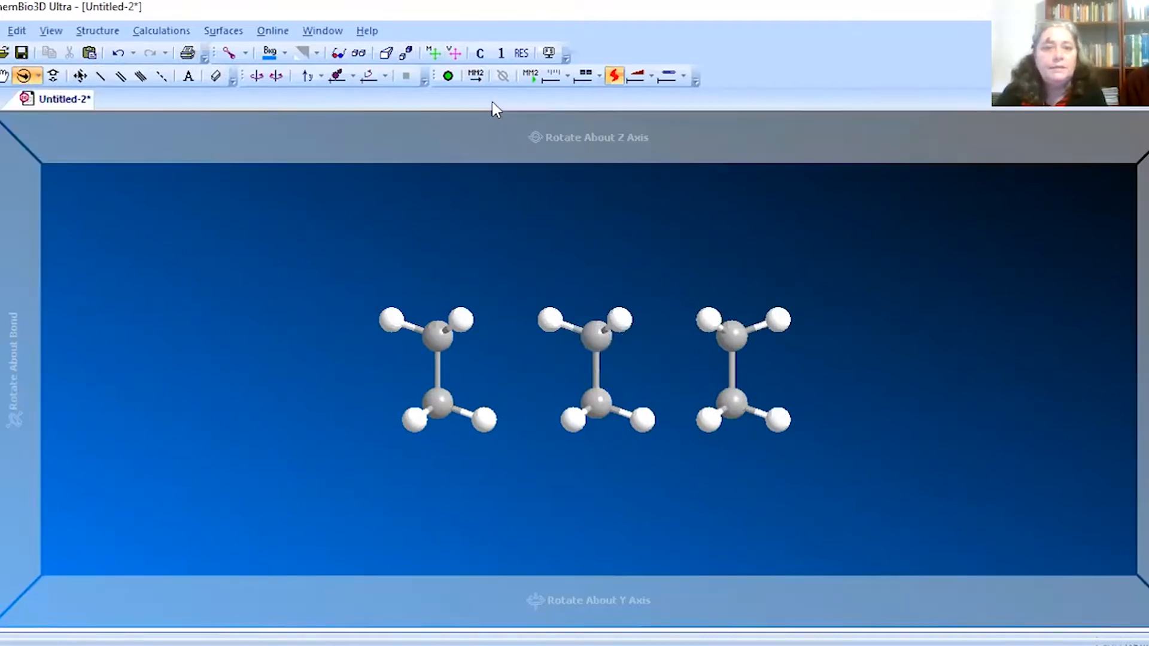
drag(507, 132, 843, 284)
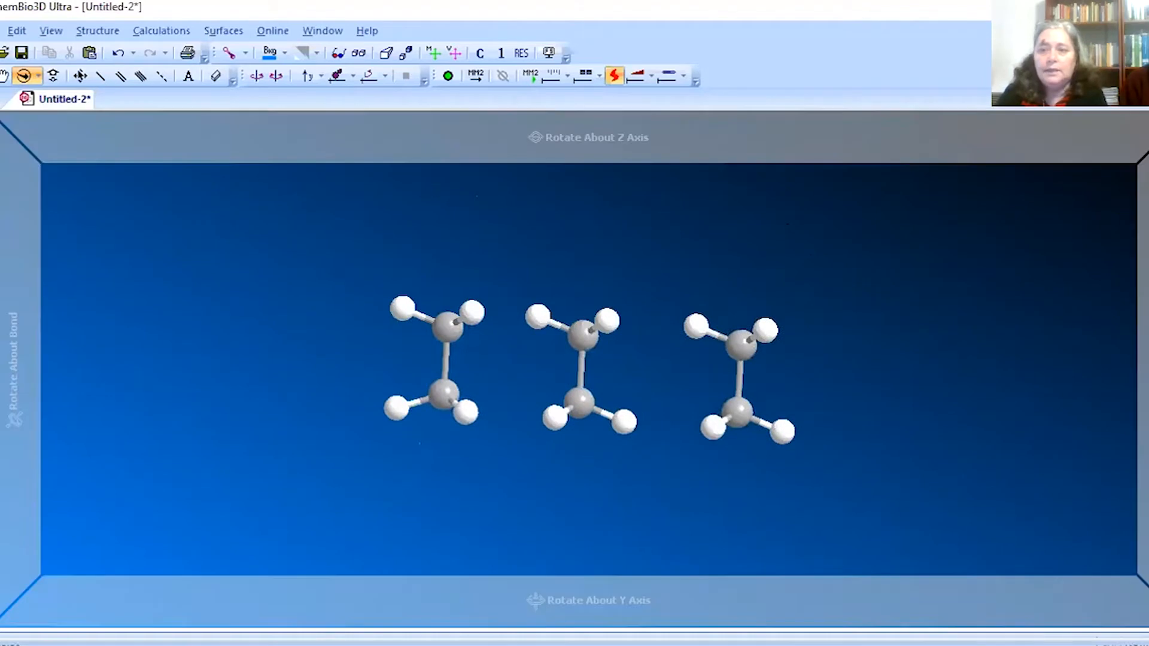
drag(1145, 365, 1147, 581)
drag(691, 602, 556, 536)
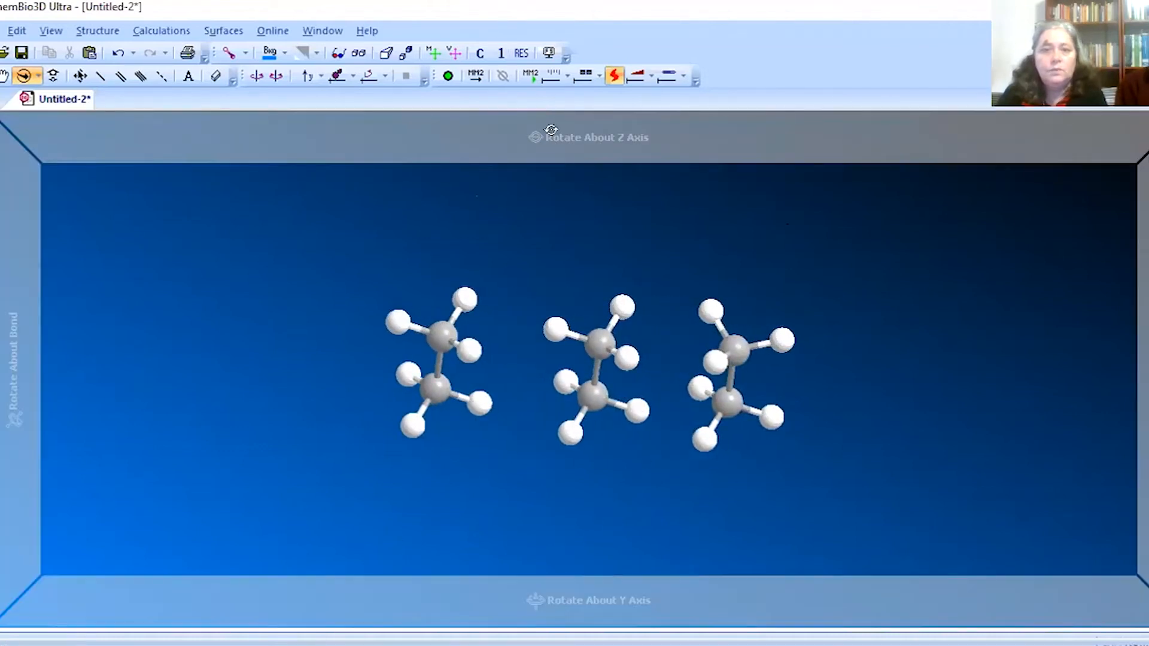
drag(662, 500, 680, 234)
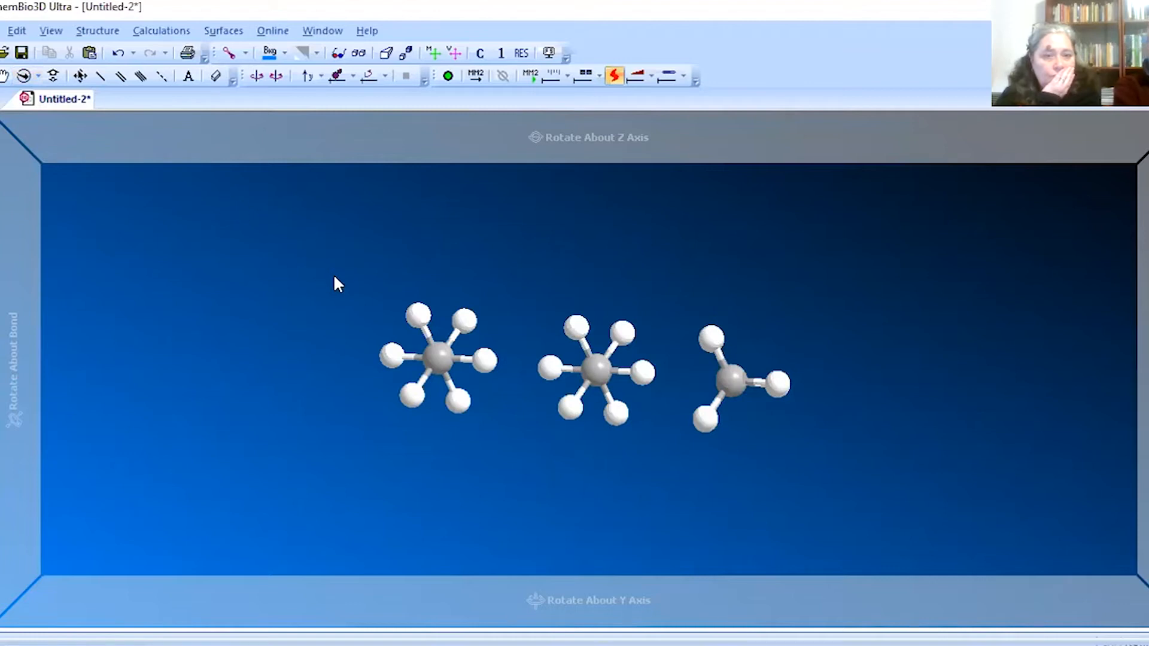
Delete the left and middle ethane models, keeping only the right one enlarged in view.
drag(334, 278, 669, 452)
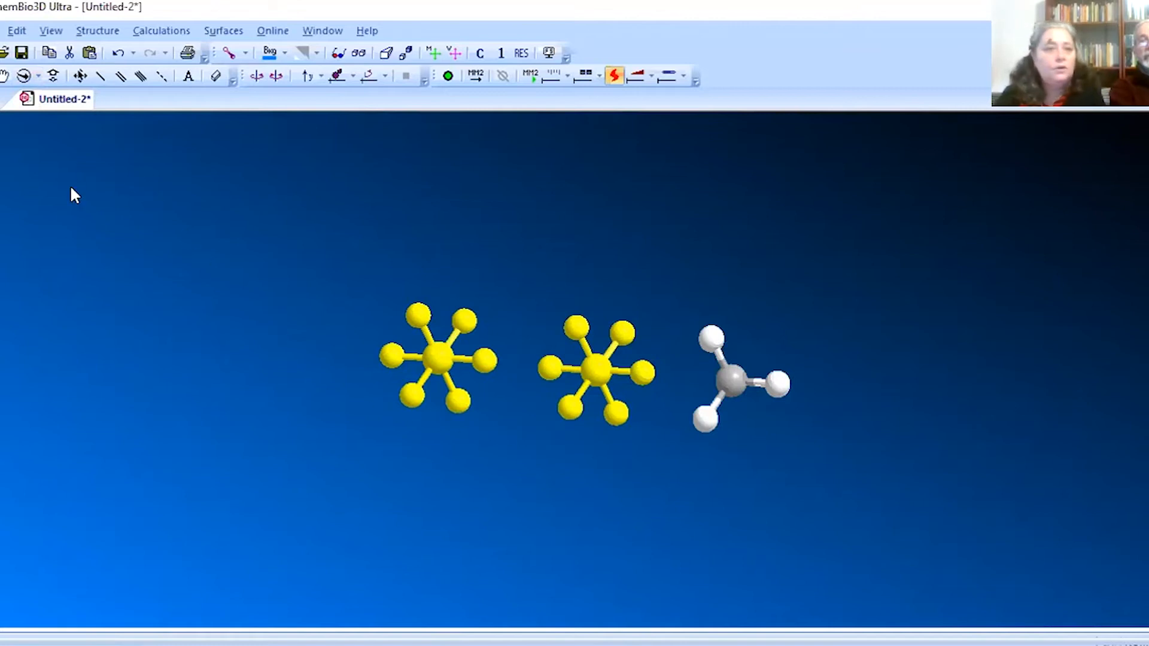
key(Delete)
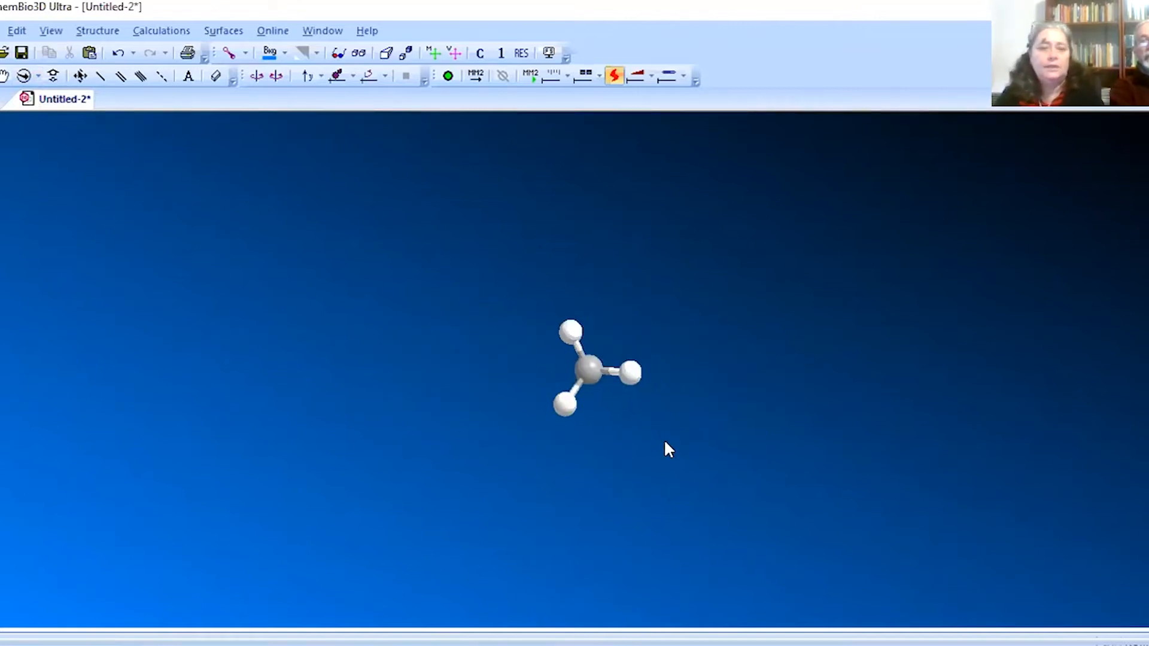
scroll(665, 443, up, 2)
scroll(664, 442, up, 3)
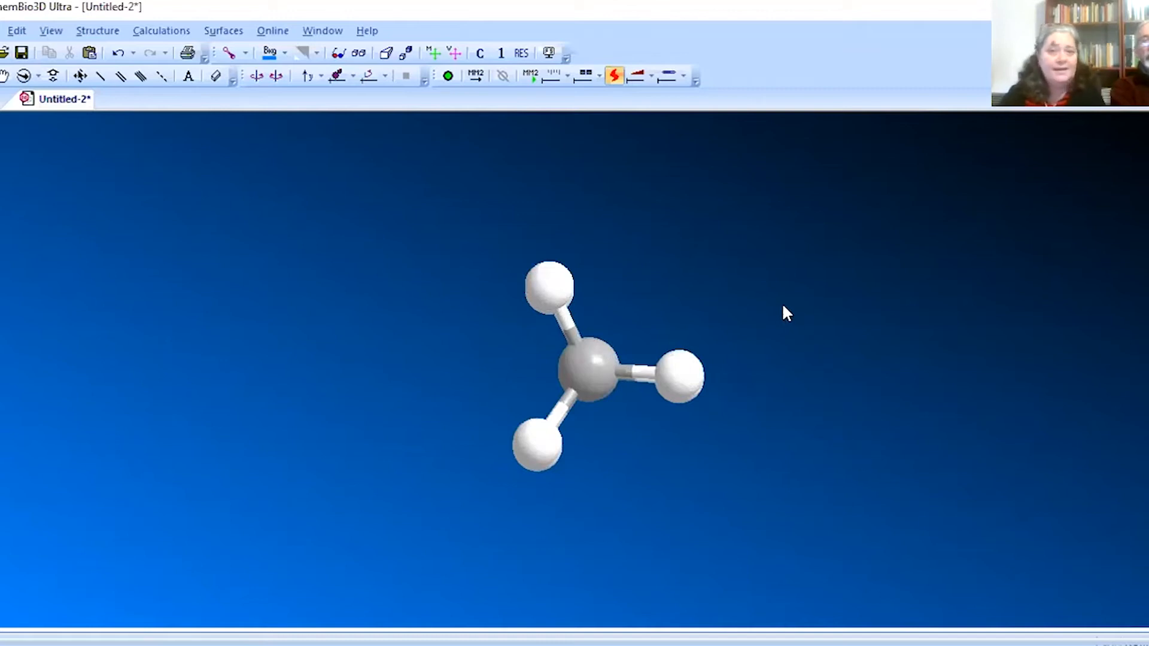
Run MM2 molecular dynamics on the remaining ethane model and reduce the frame interval.
click(529, 77)
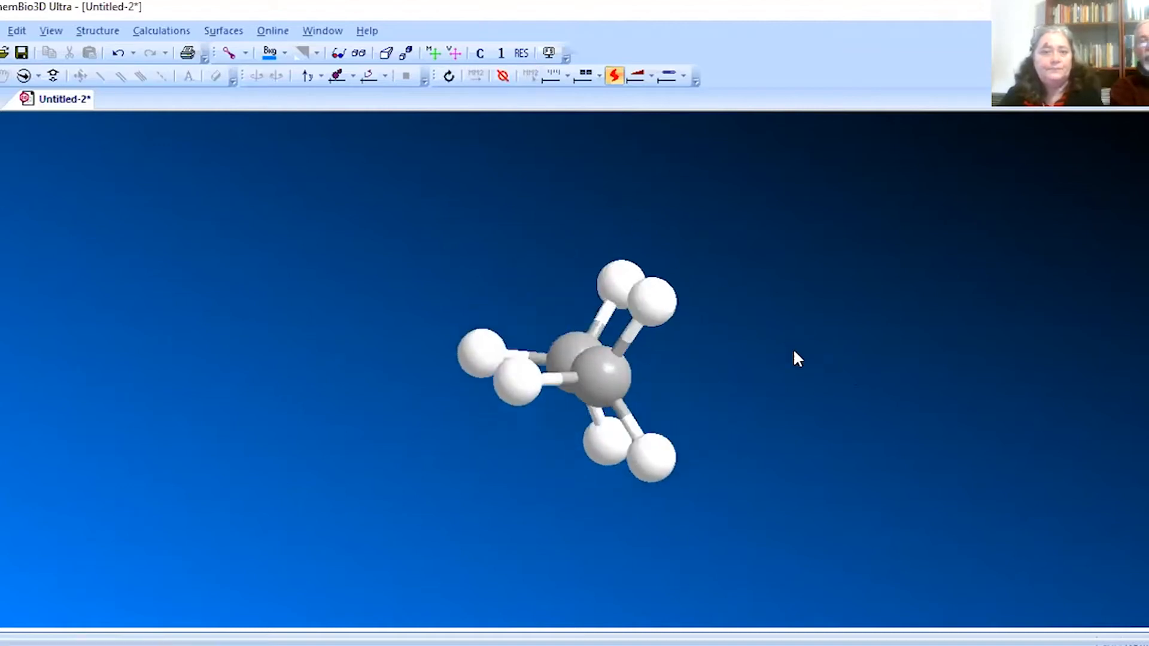
click(573, 77)
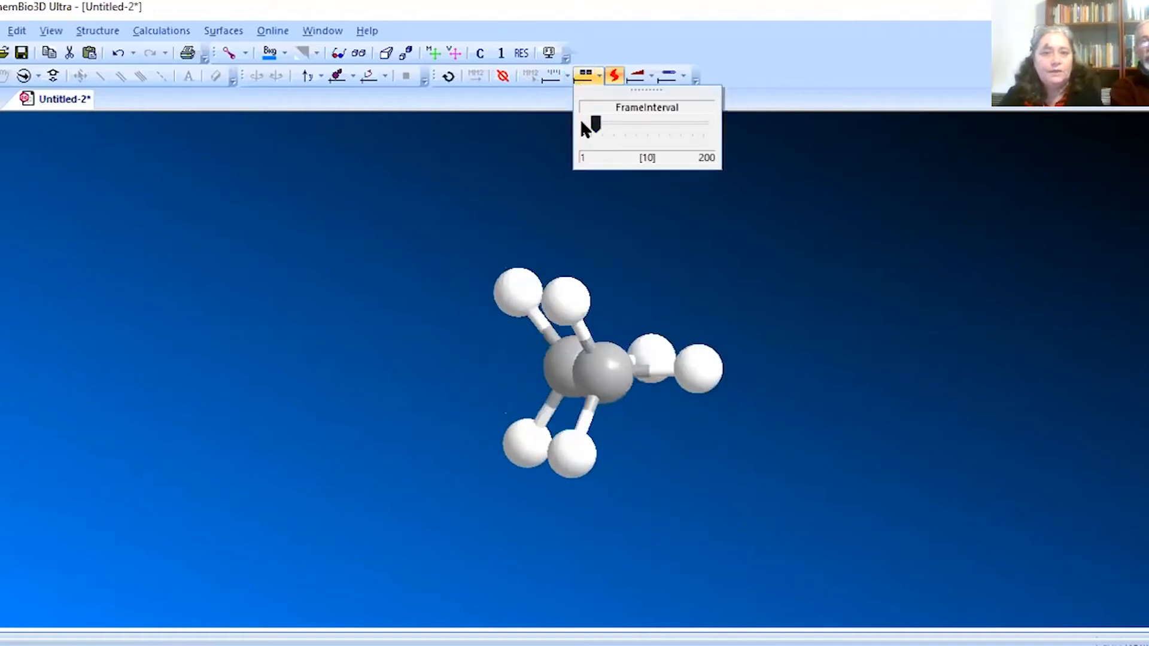
drag(595, 124, 581, 122)
click(823, 478)
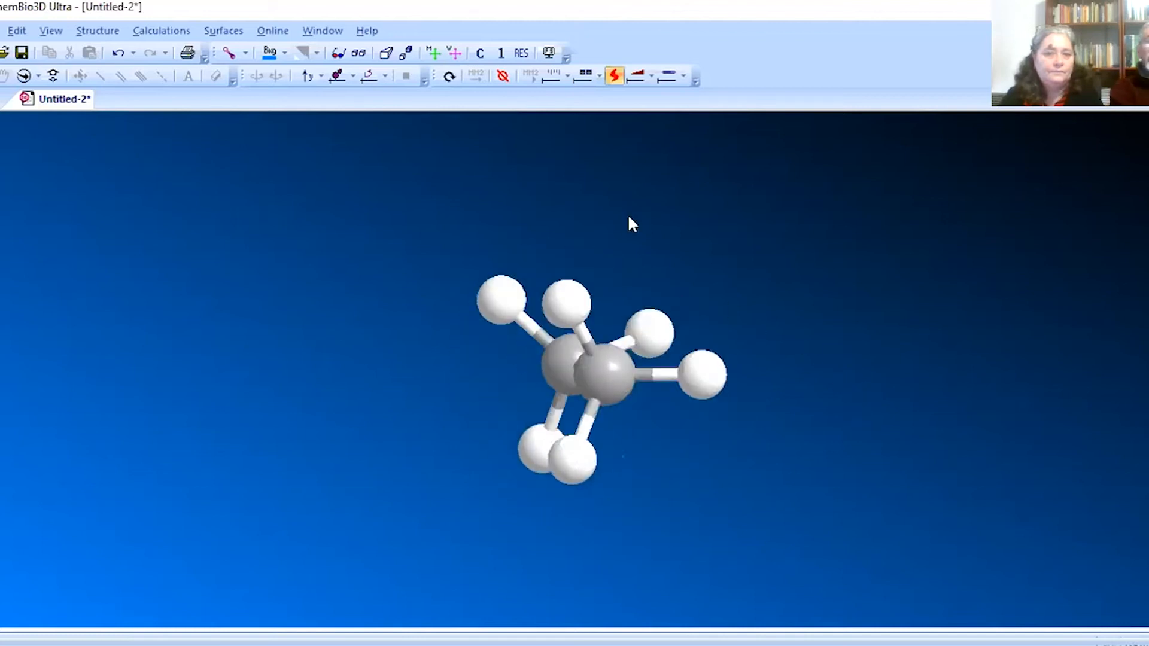
Stop the running dynamics simulation and minimize the ethane model's energy with MM2.
click(503, 76)
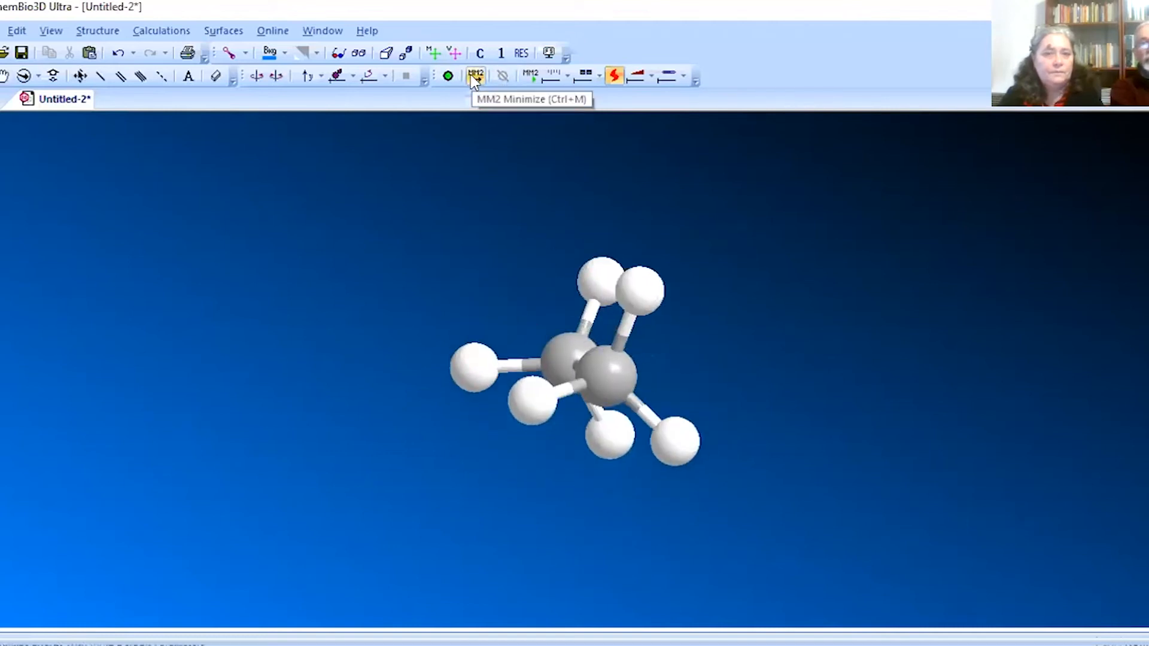
click(470, 78)
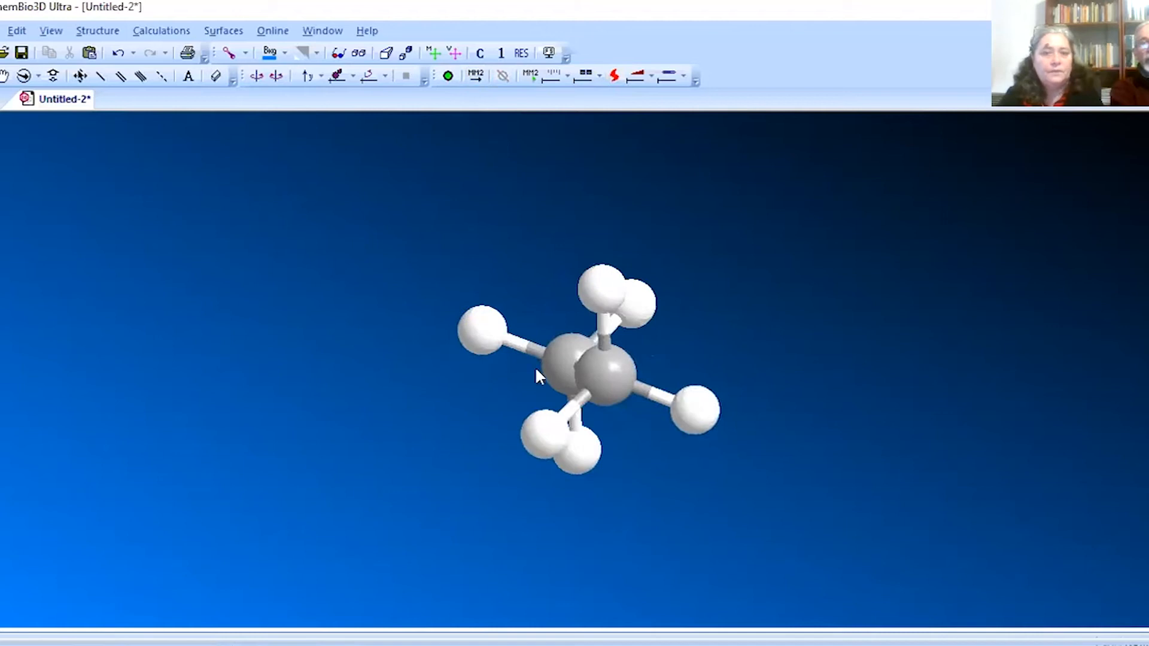
Rotate the minimized ethane model to view it end-on along the carbon–carbon bond.
click(24, 76)
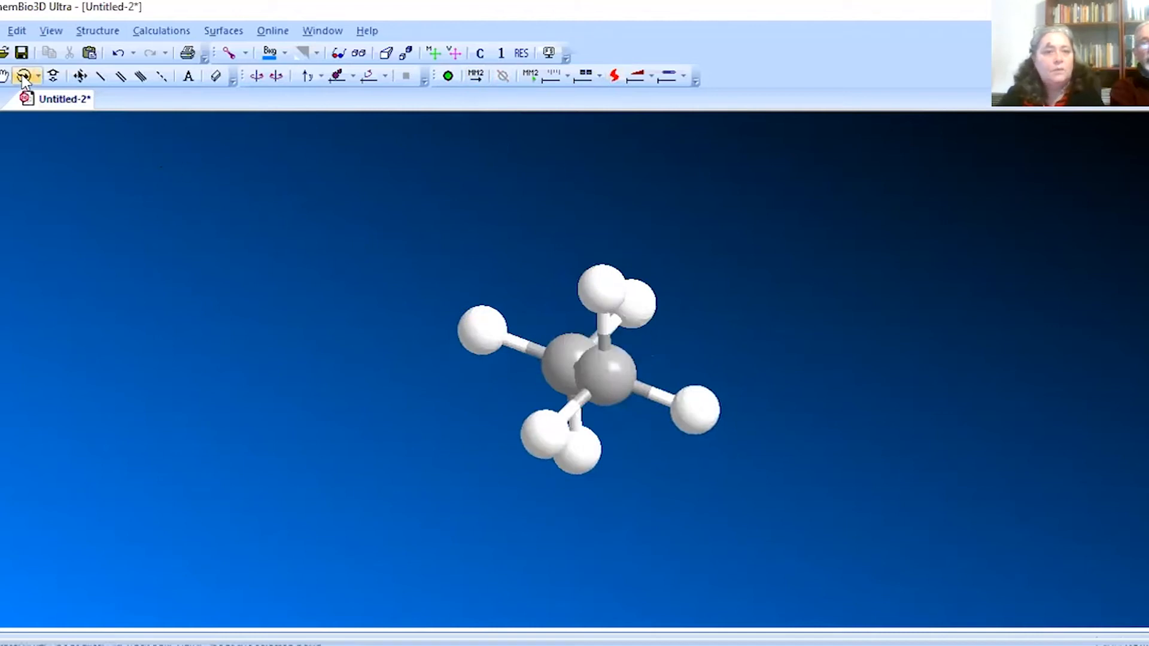
drag(618, 390, 585, 377)
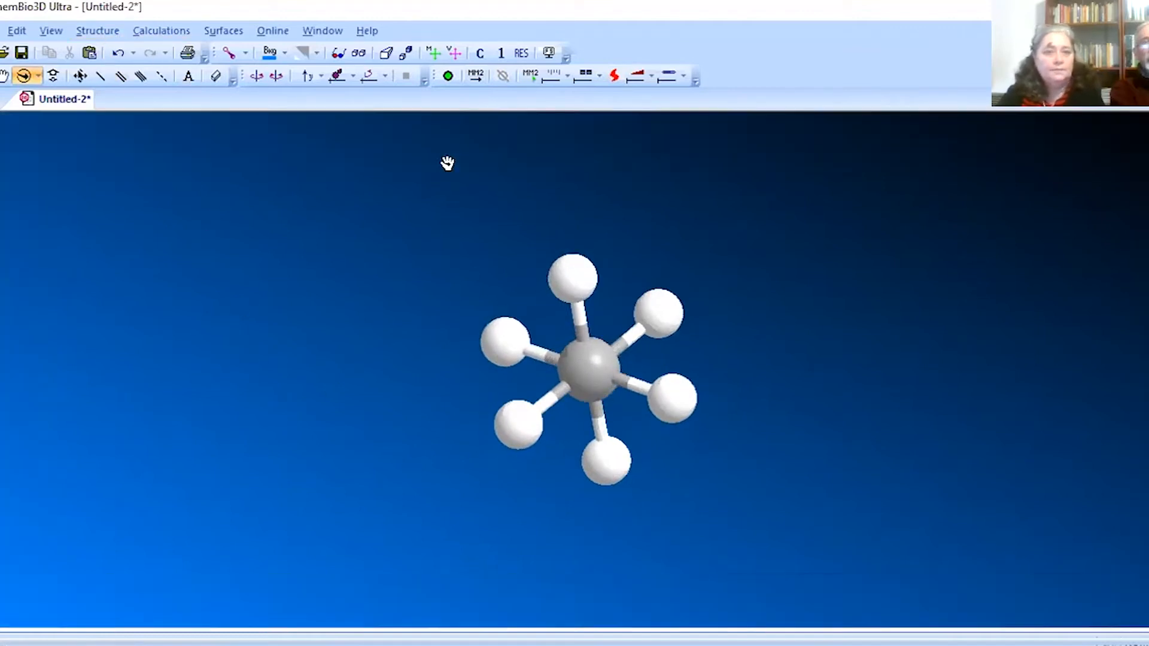
click(157, 30)
mouse_move(163, 81)
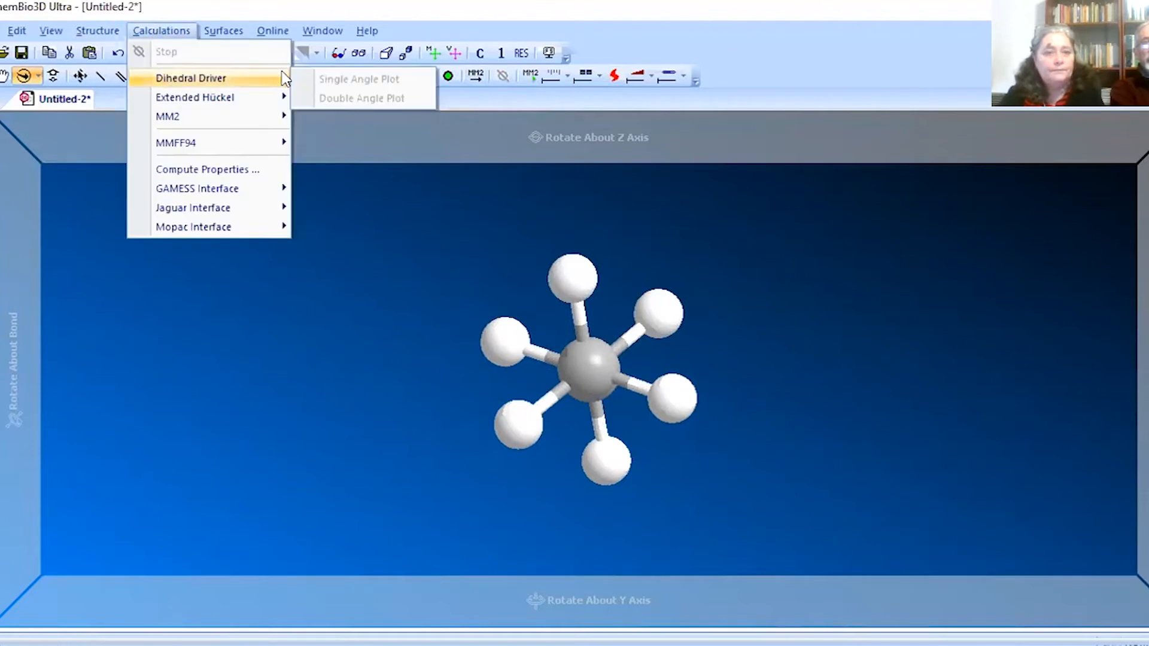
click(425, 263)
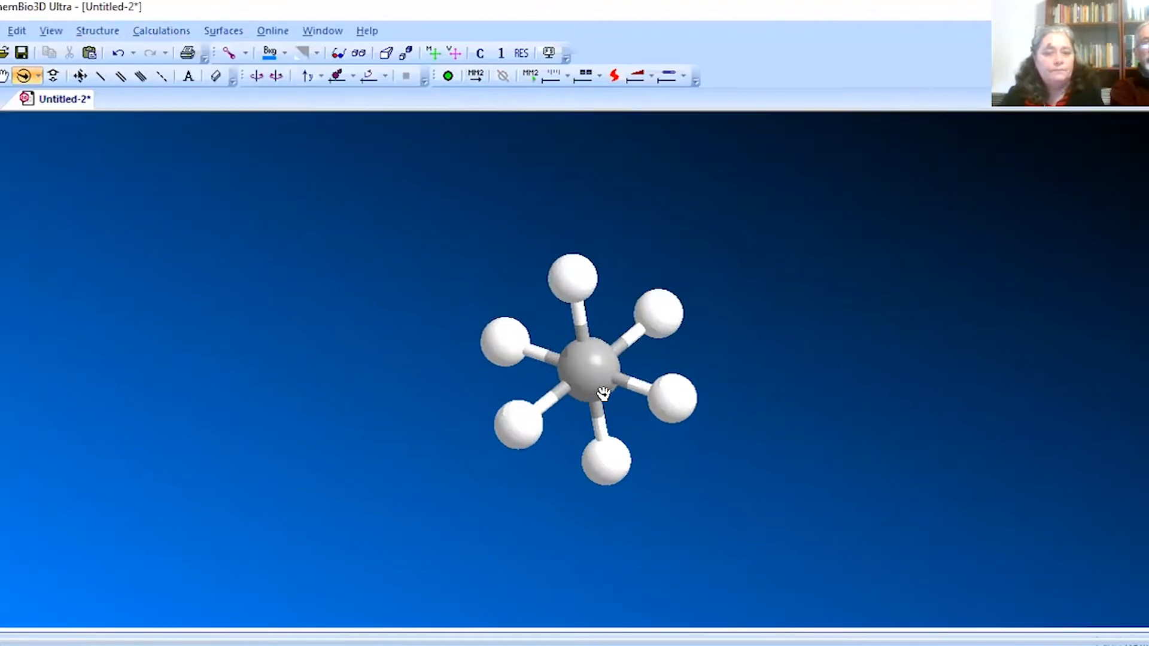
Rotate ethane to a side view, select its carbon–carbon bond and compute a single-angle Dihedral Driver energy plot.
mouse_move(600, 375)
drag(596, 375, 441, 372)
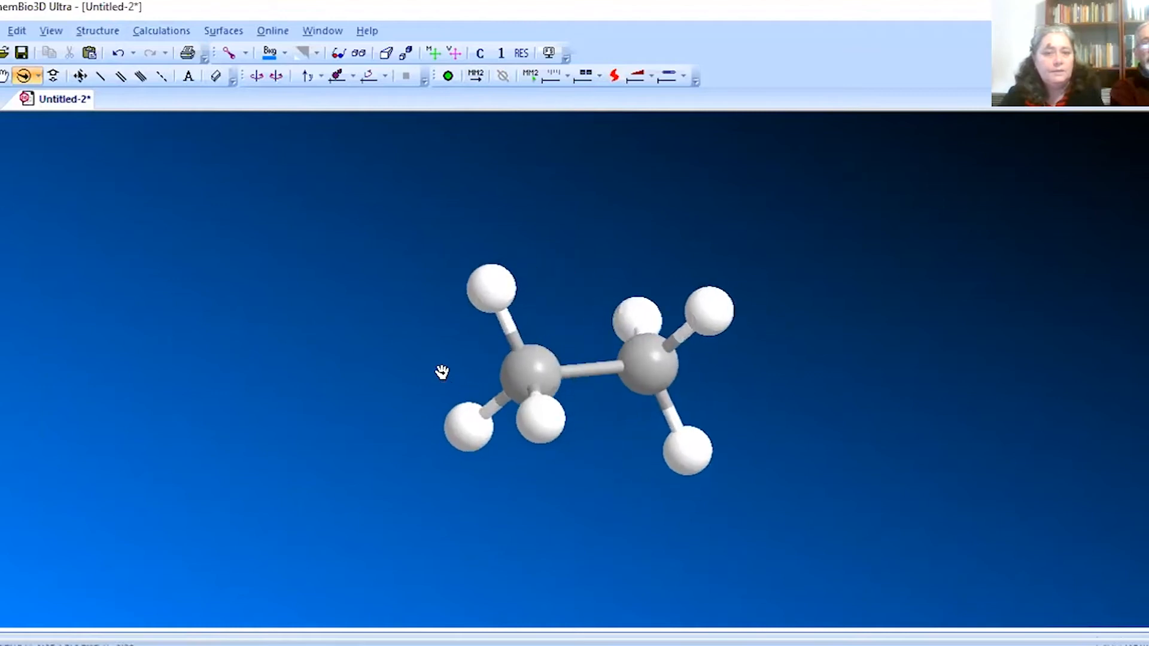
click(0, 76)
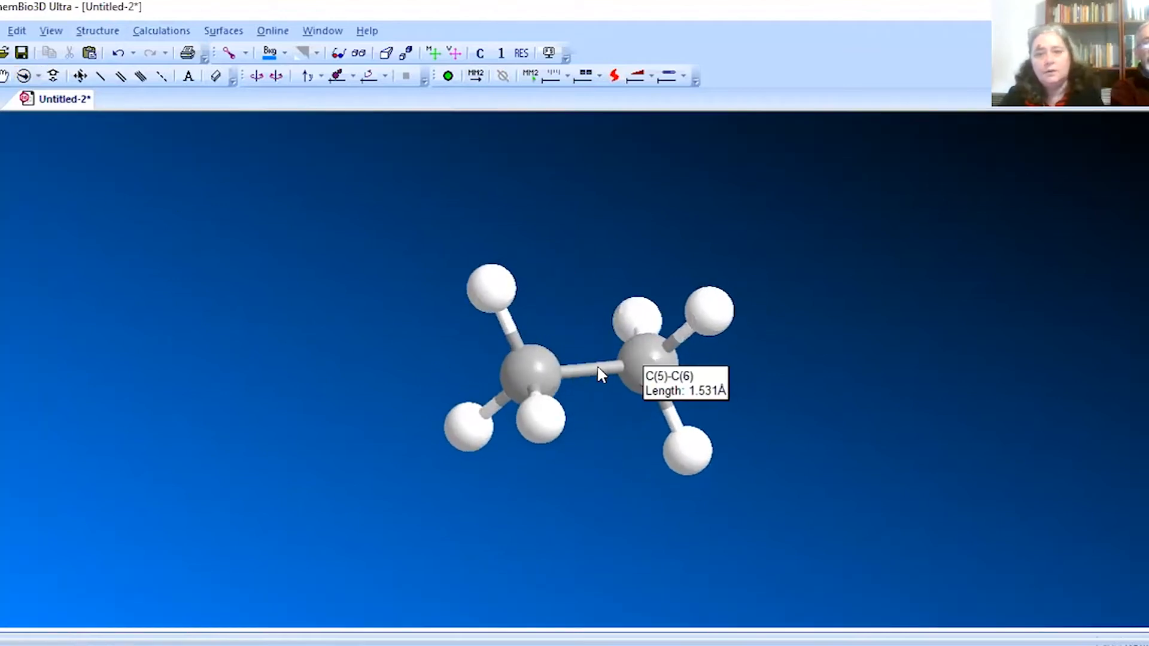
click(598, 367)
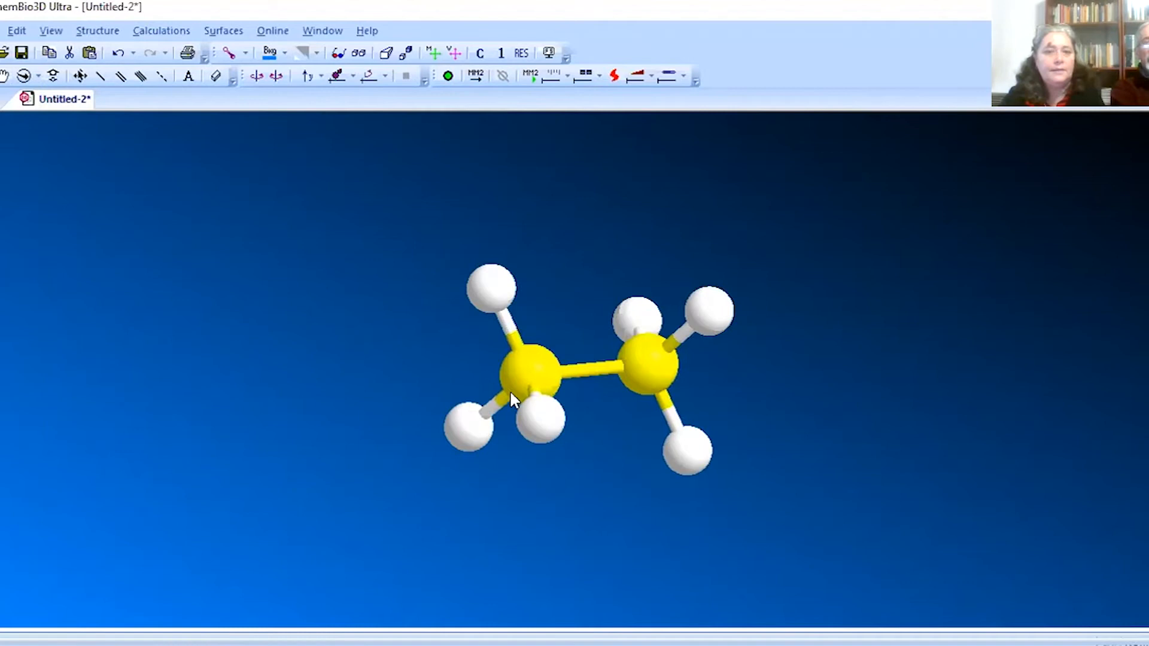
click(171, 32)
mouse_move(214, 79)
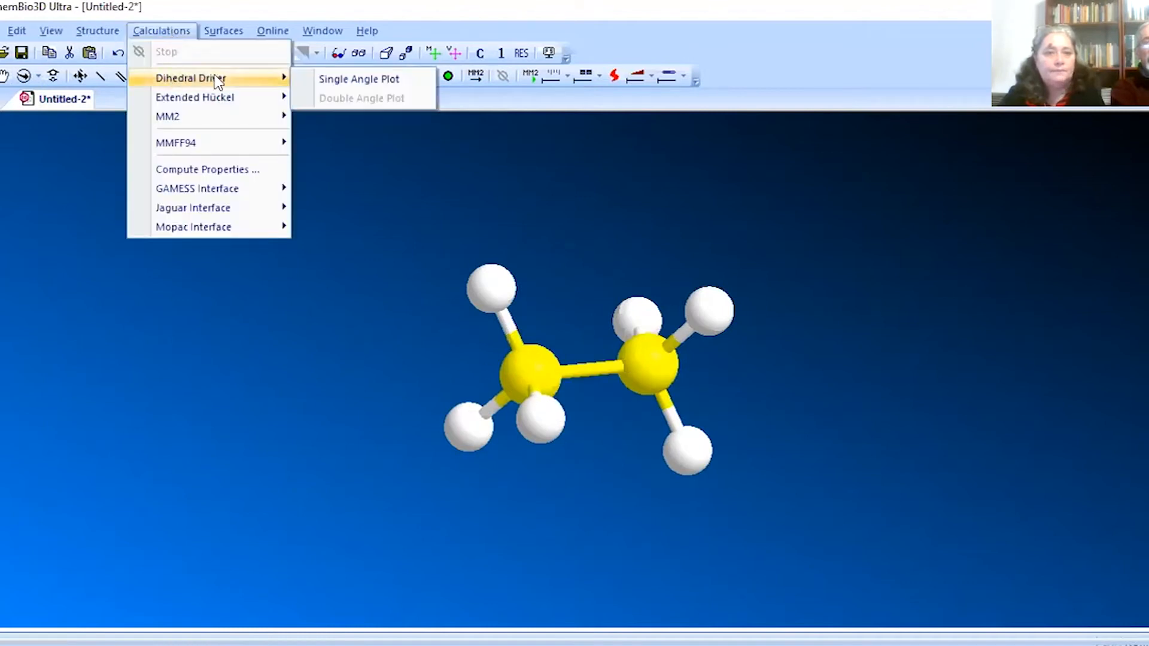
click(326, 79)
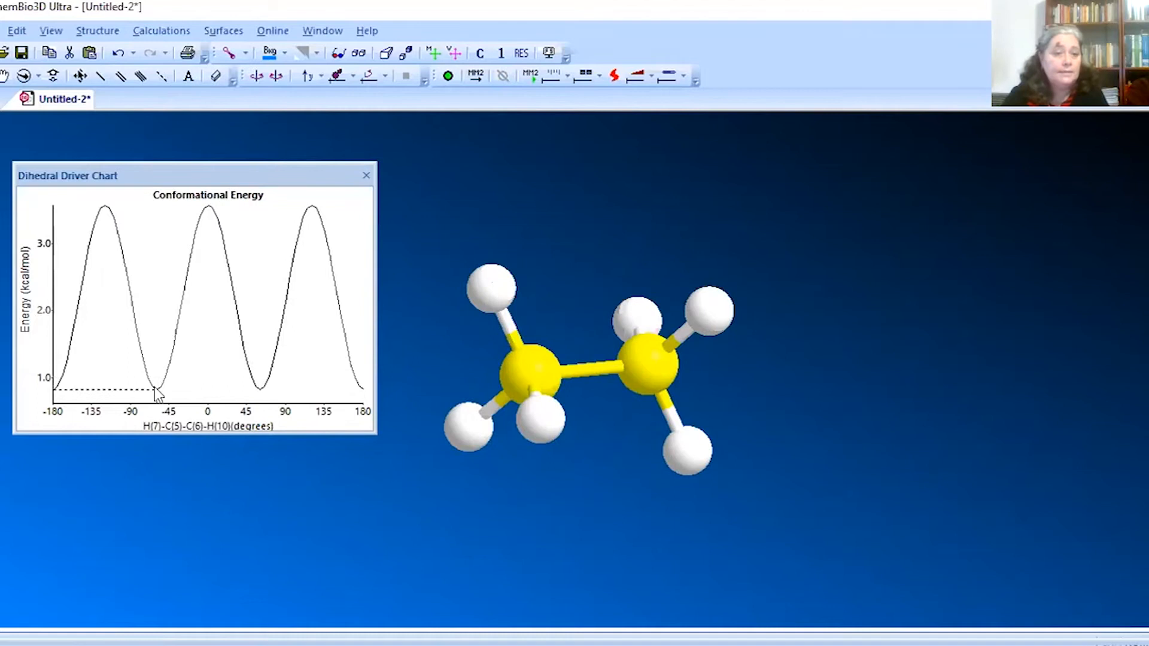
View ethane end-on along the carbon–carbon bond and examine its conformations at the minima and maxima of the conformational energy curve.
mouse_move(157, 392)
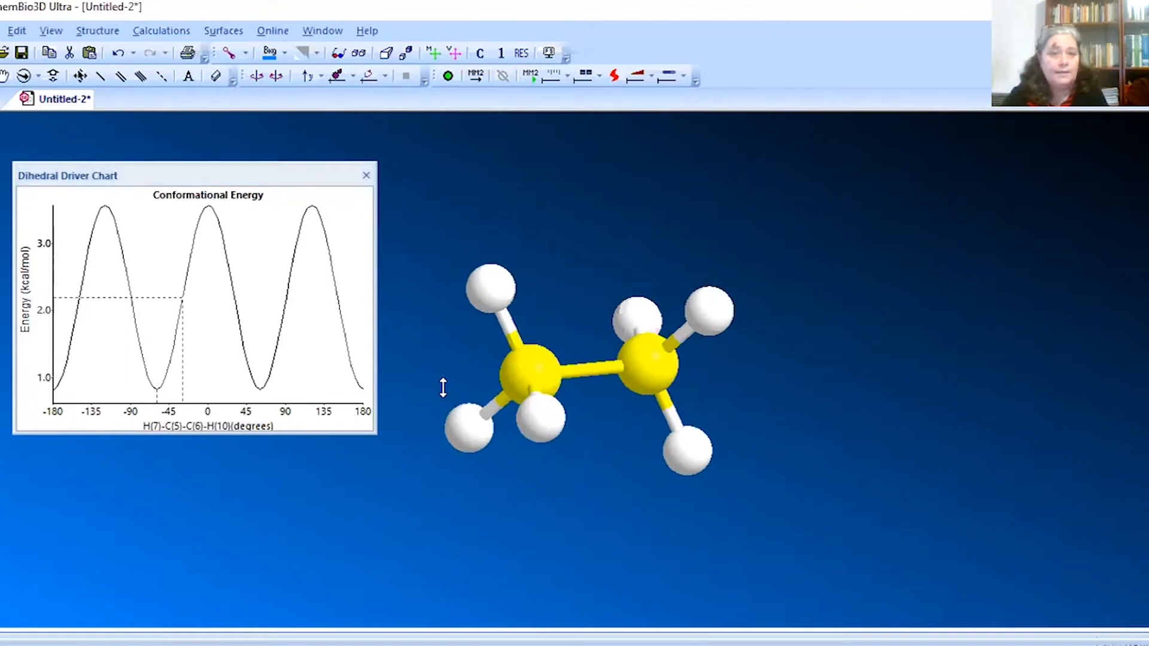
click(23, 76)
drag(526, 390, 656, 369)
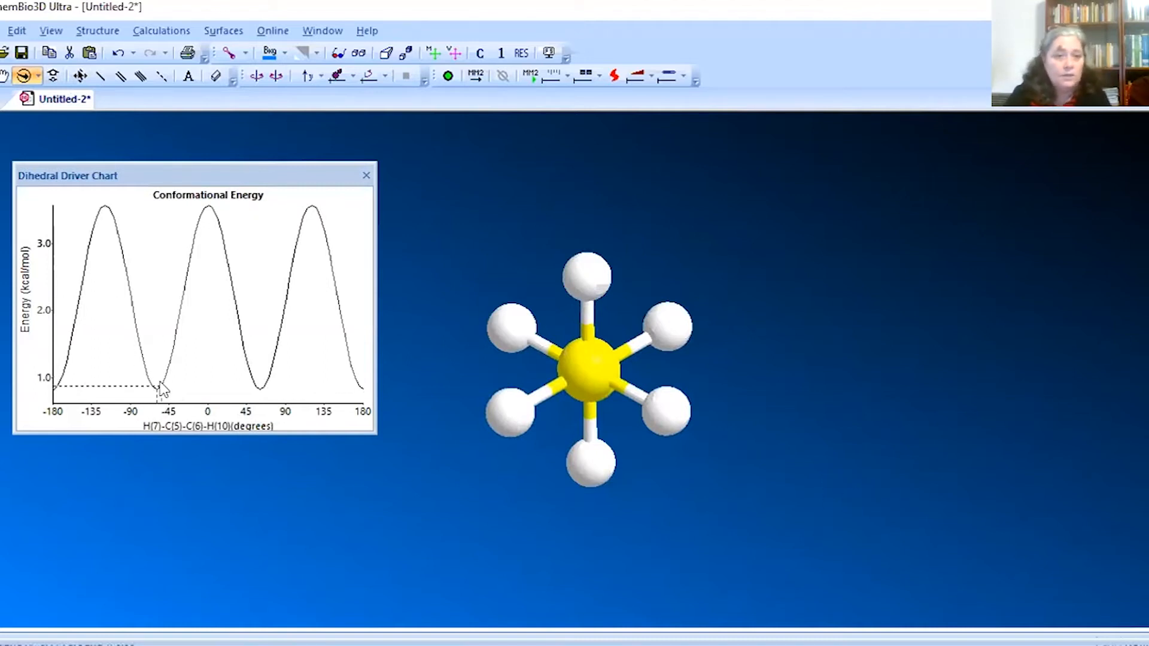
drag(148, 375, 105, 206)
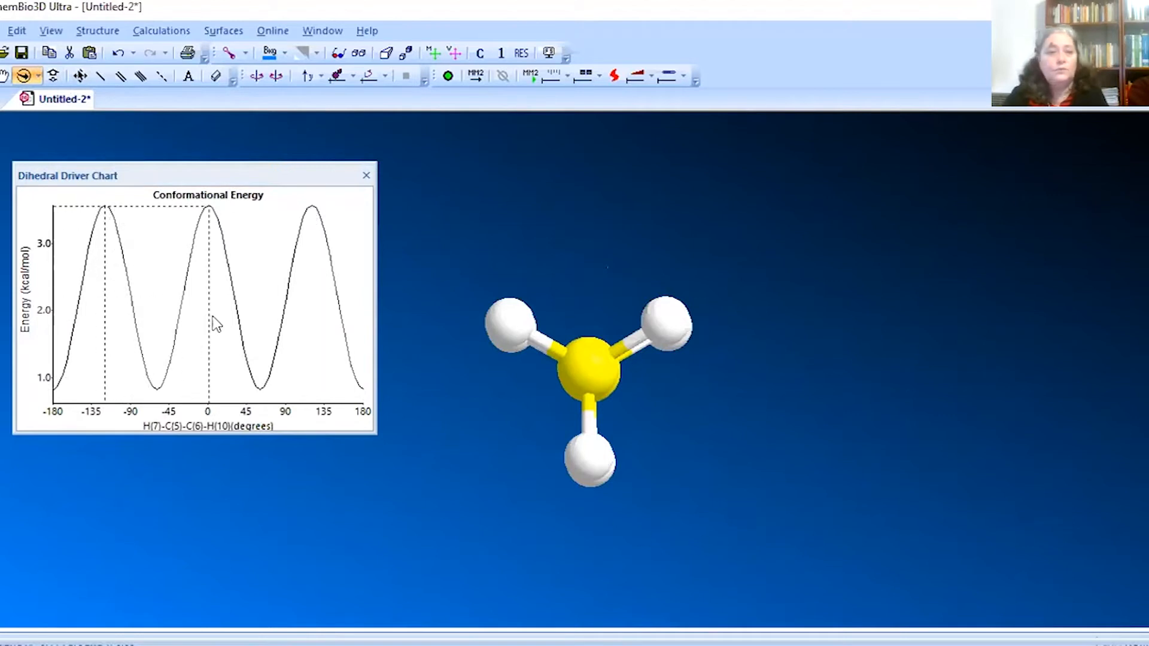
mouse_move(240, 344)
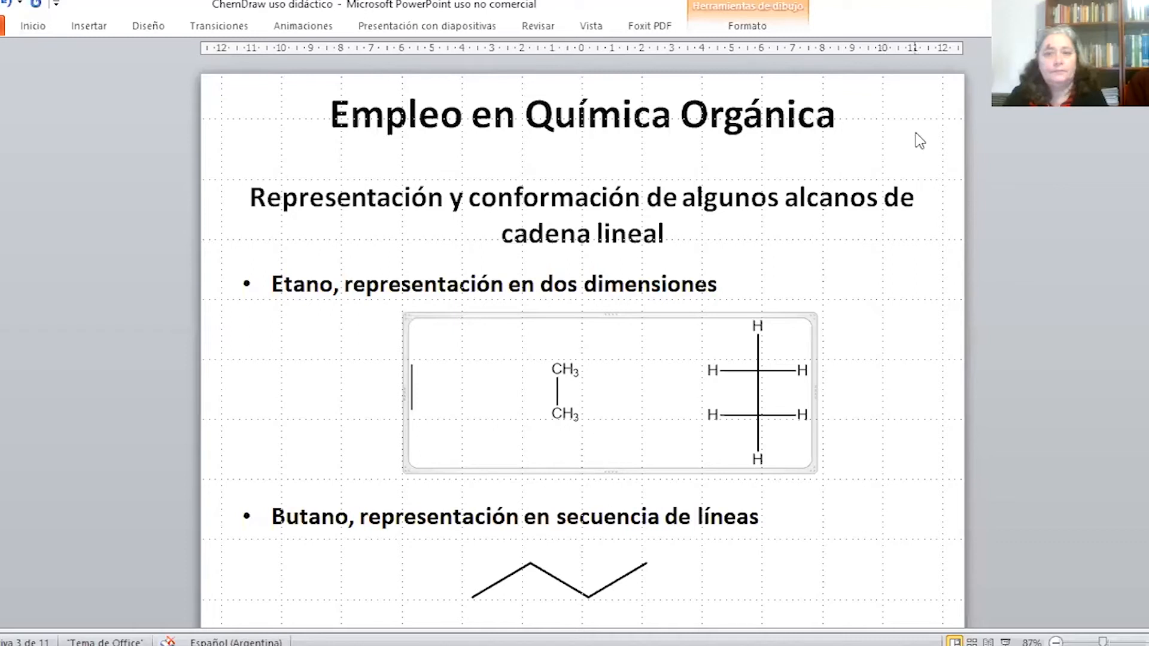
Switch from the PowerPoint slides to ChemBio3D, create a new blank model document and close the Dihedral Driver chart.
click(919, 140)
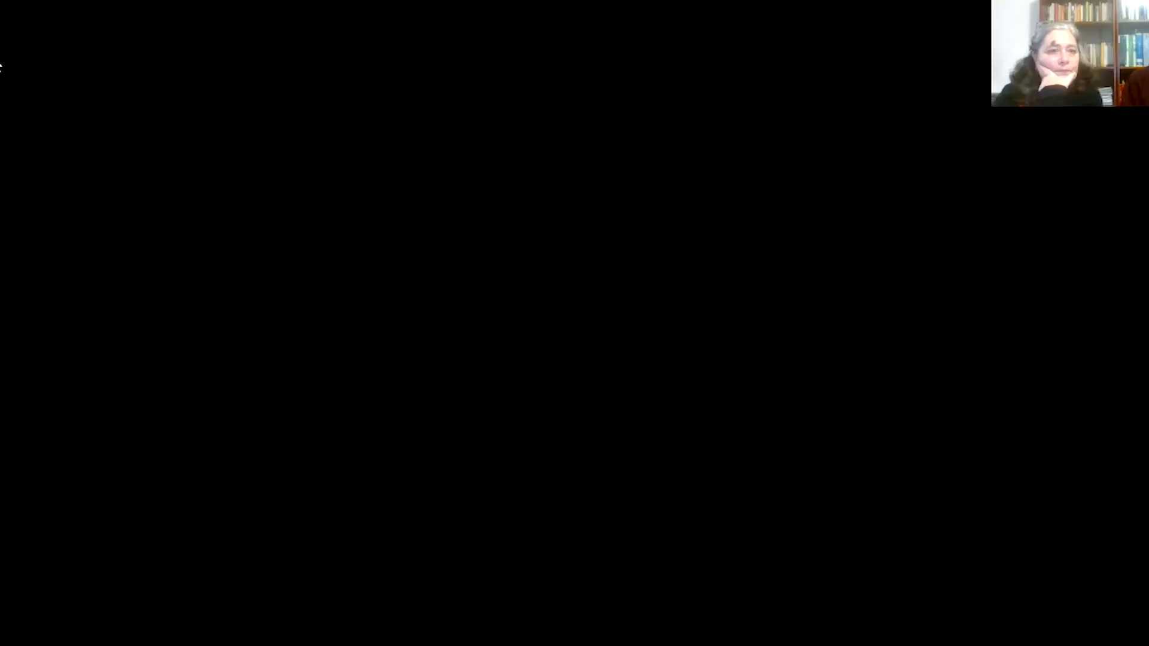
key(ctrl+n)
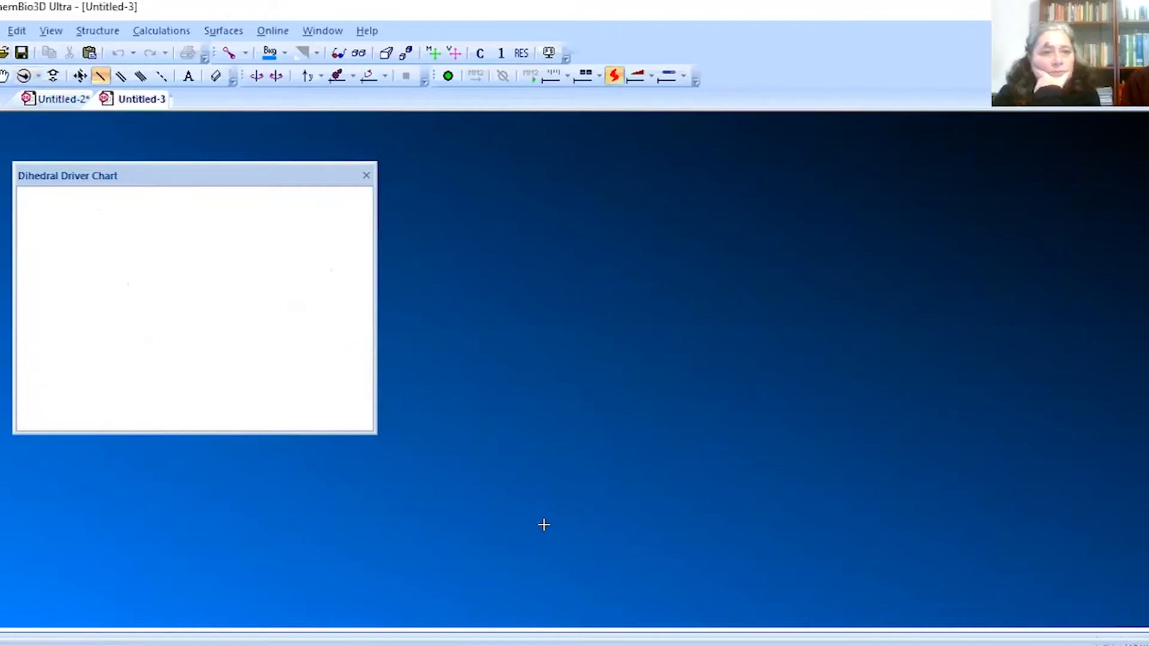
click(366, 176)
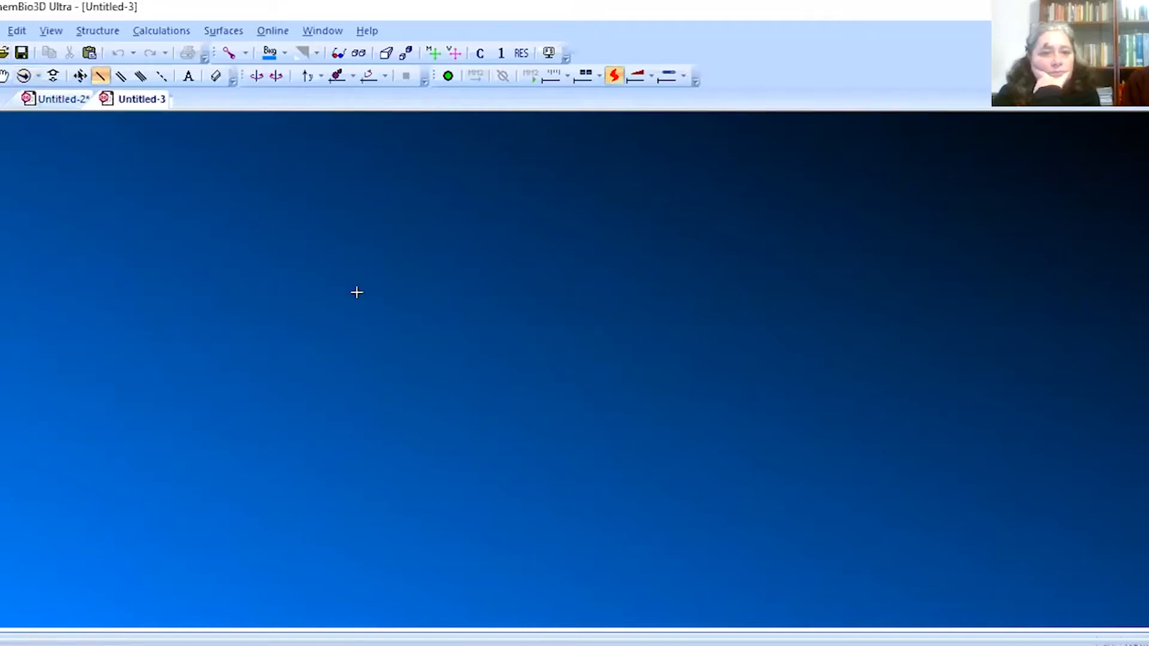
Open the Insulin model from the Bio sample files.
click(1, 31)
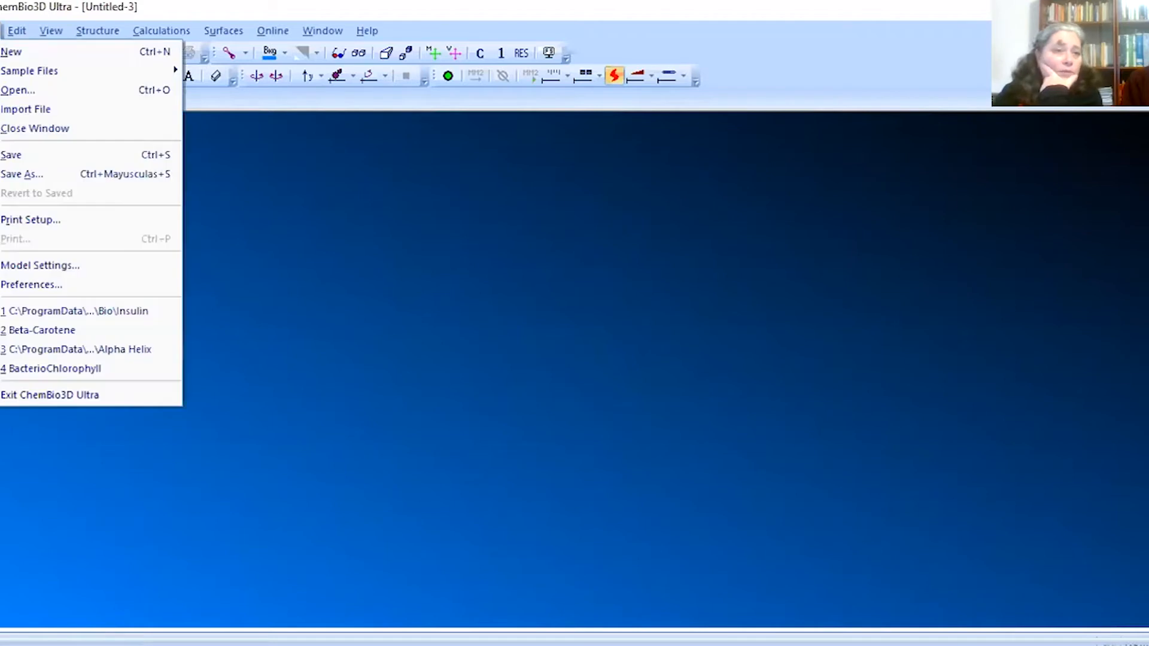
mouse_move(17, 75)
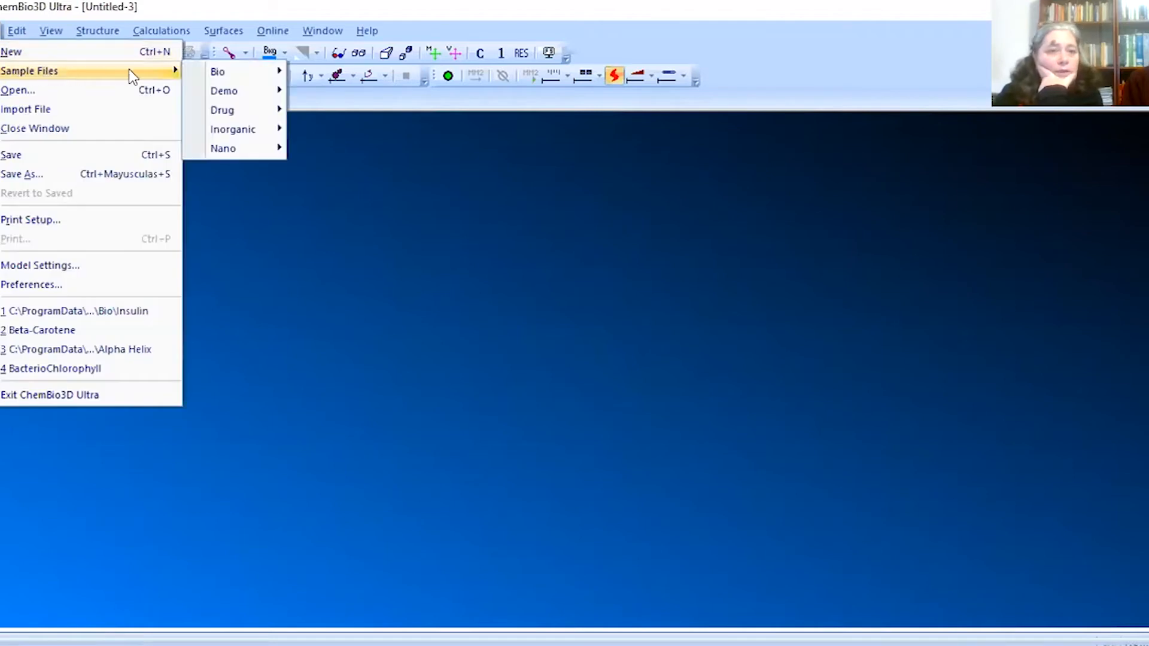
mouse_move(218, 72)
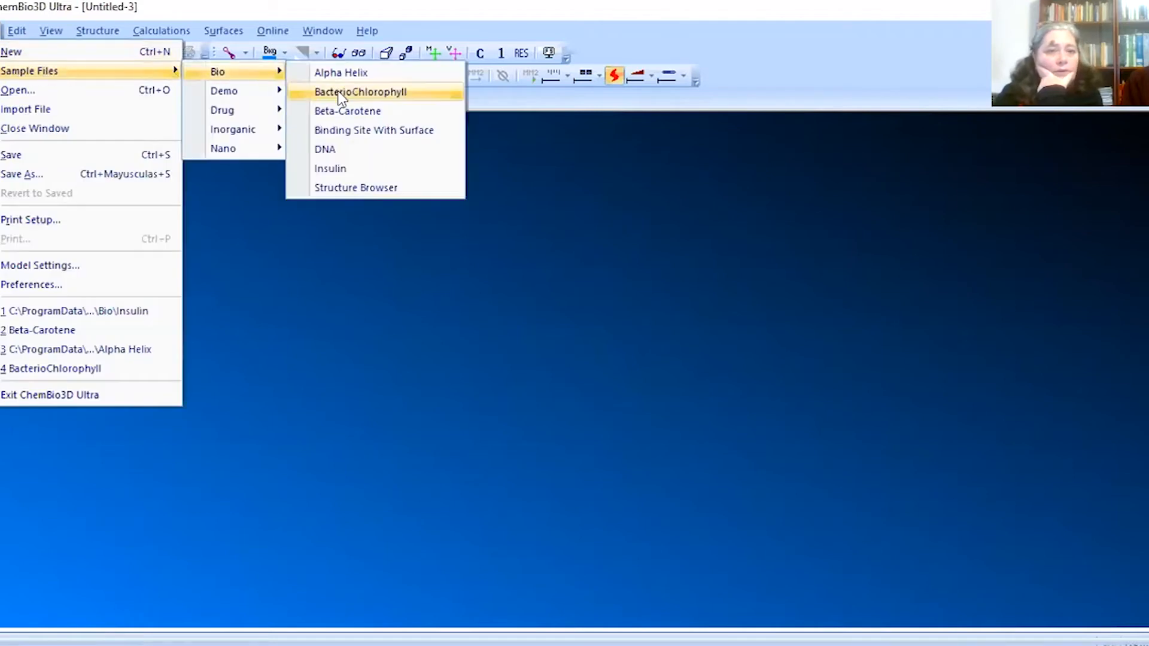
click(332, 169)
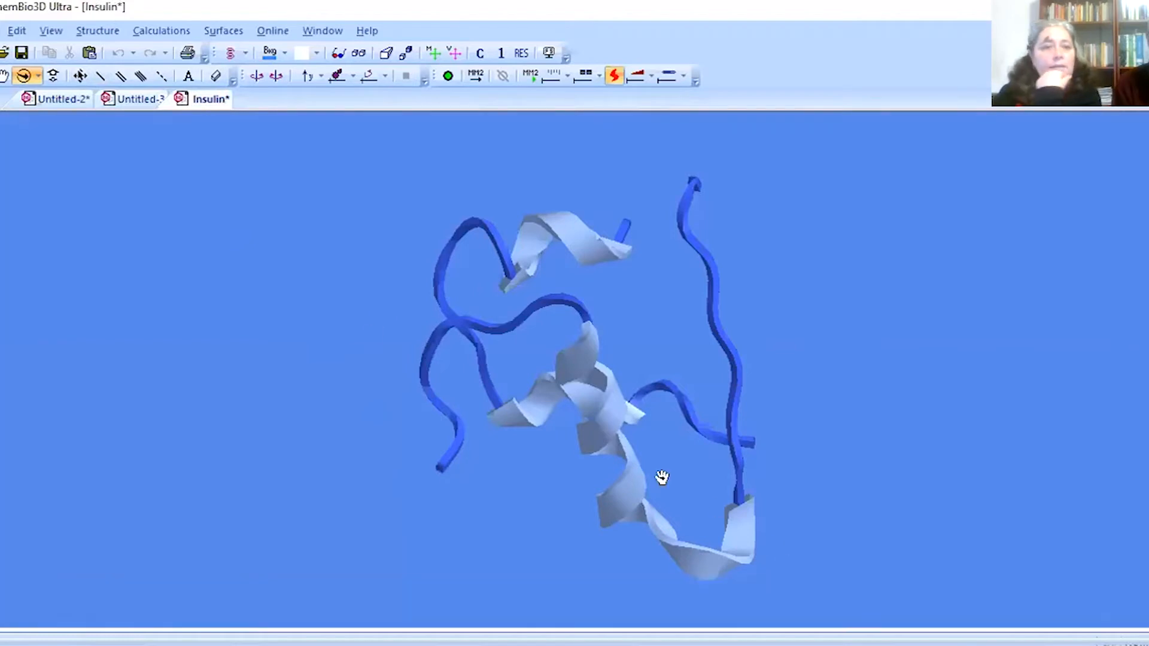
Change the insulin model's display mode to Ball & Stick and rotate it to view the structure from other sides.
click(48, 32)
mouse_move(82, 51)
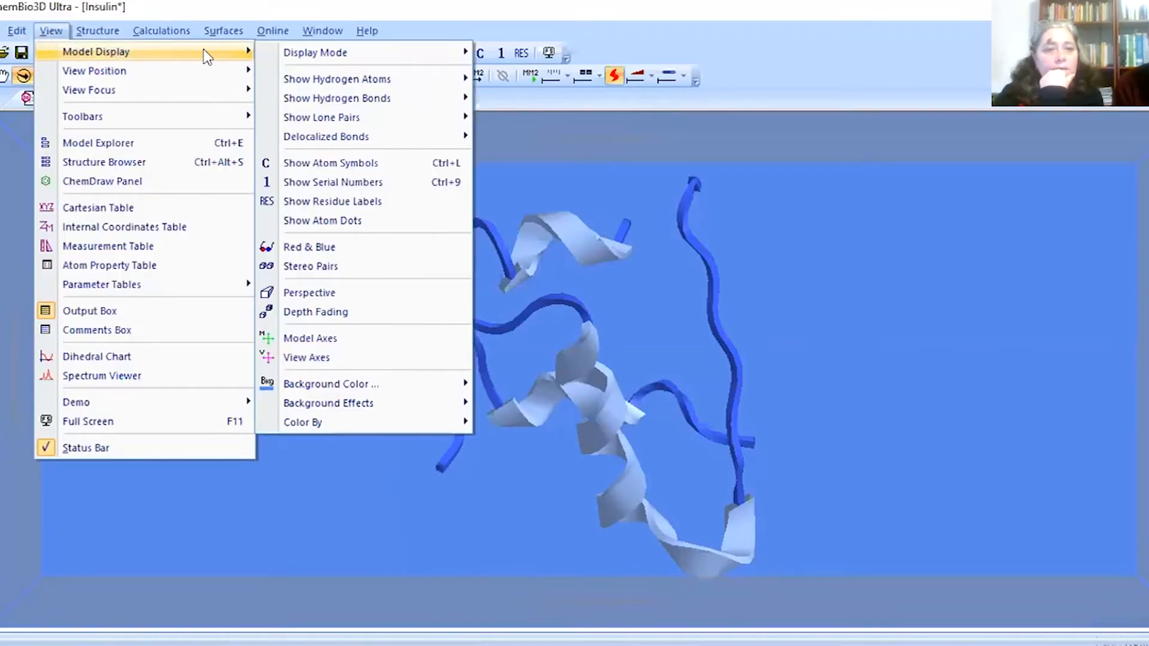
mouse_move(312, 52)
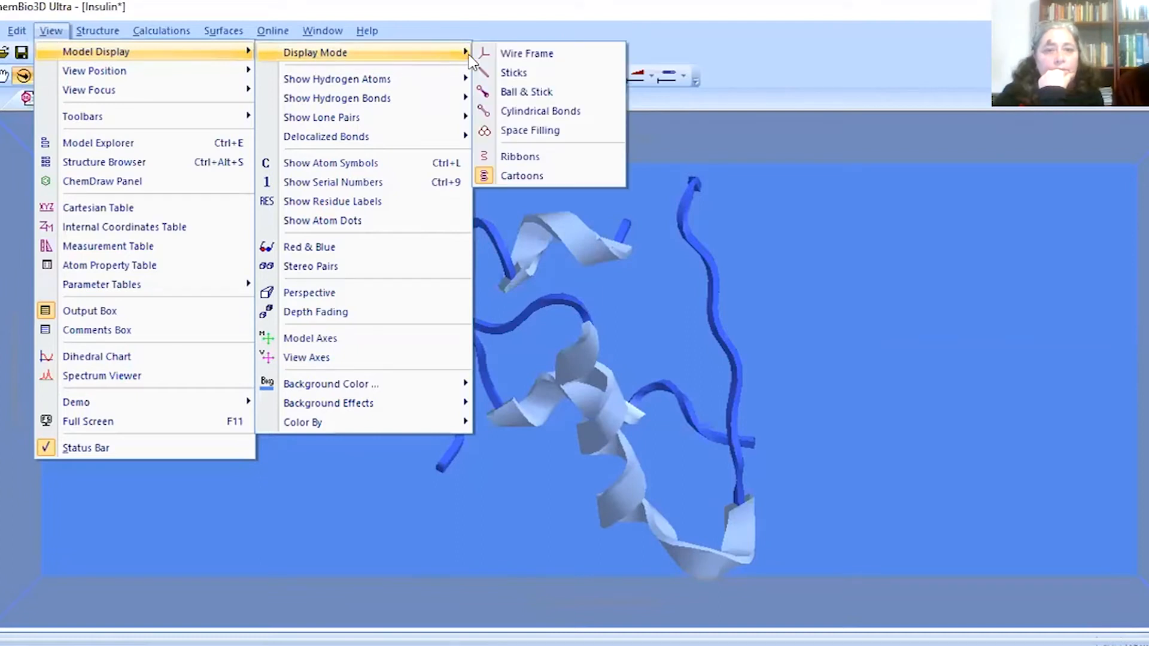
click(534, 92)
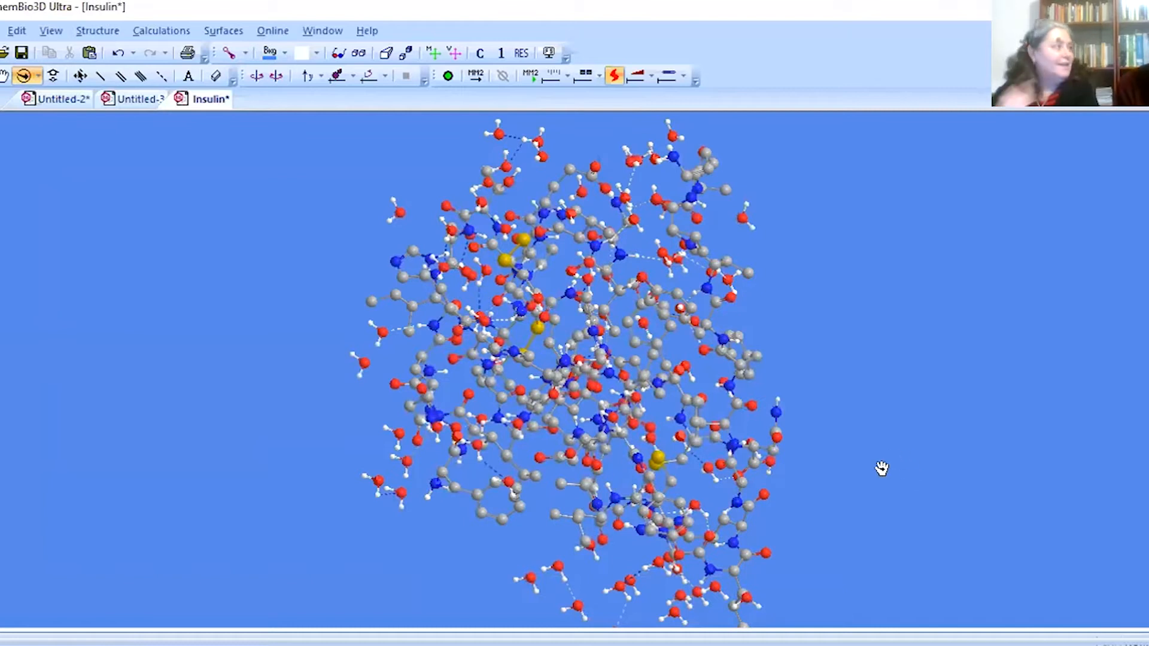
drag(672, 418, 185, 414)
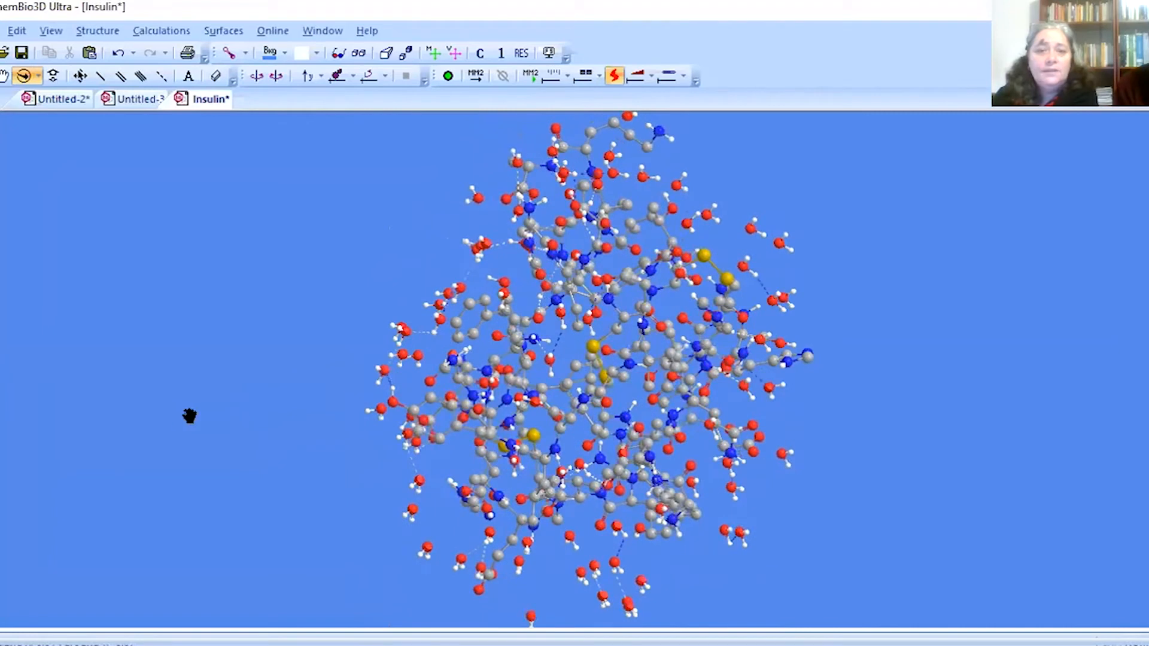
drag(565, 435, 242, 430)
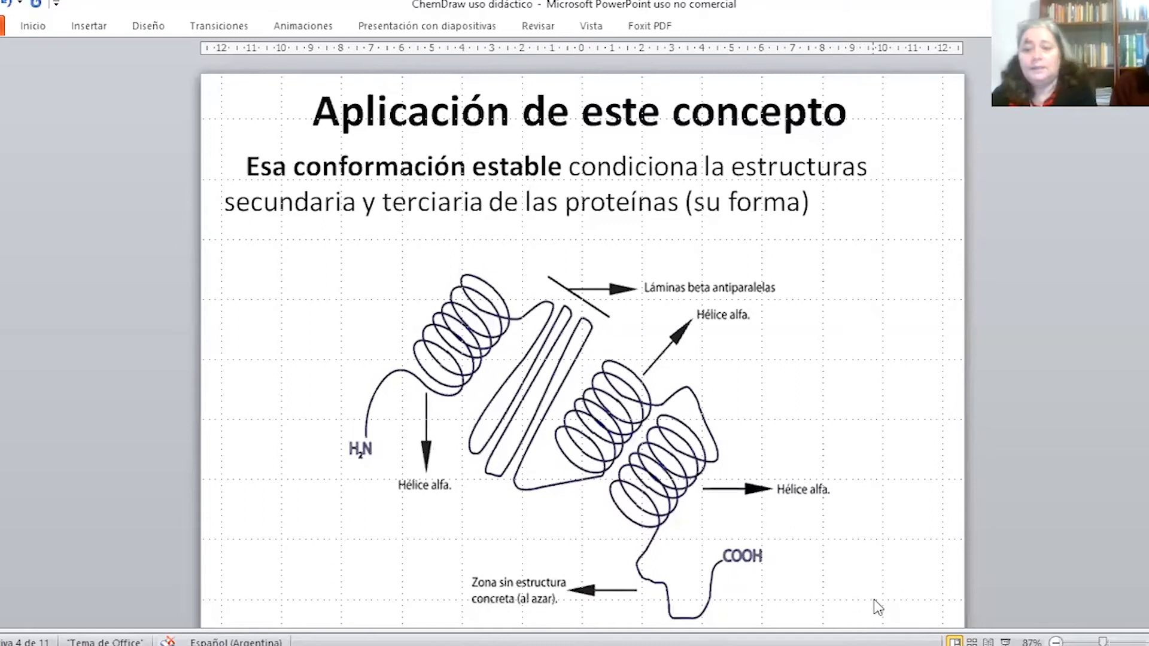
Switch to the PowerPoint presentation and advance to the slide on the importance of conformations in proteins.
scroll(874, 597, down, 1)
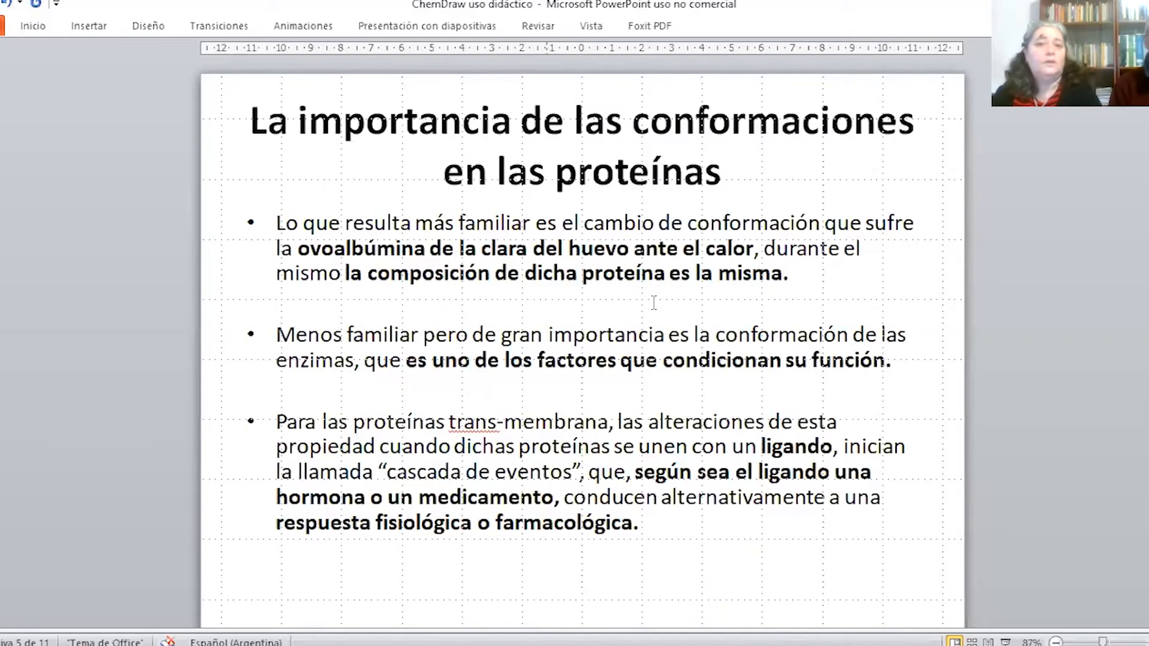